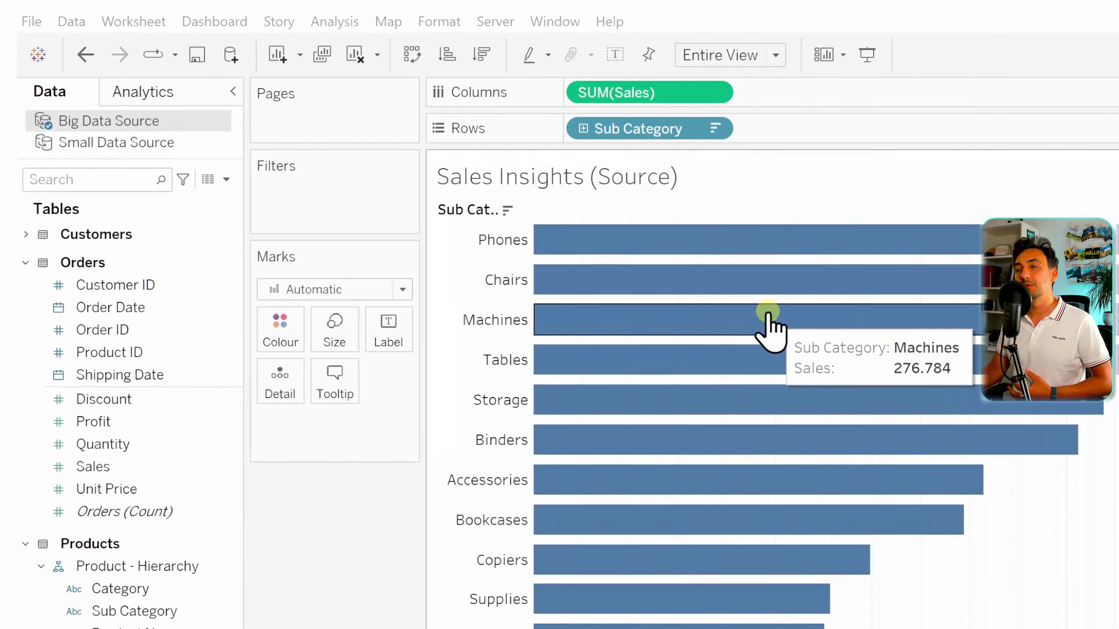
Look through the Worksheet menu, compare it with the Dashboard menu, and return to Worksheet.
left_click(116, 22)
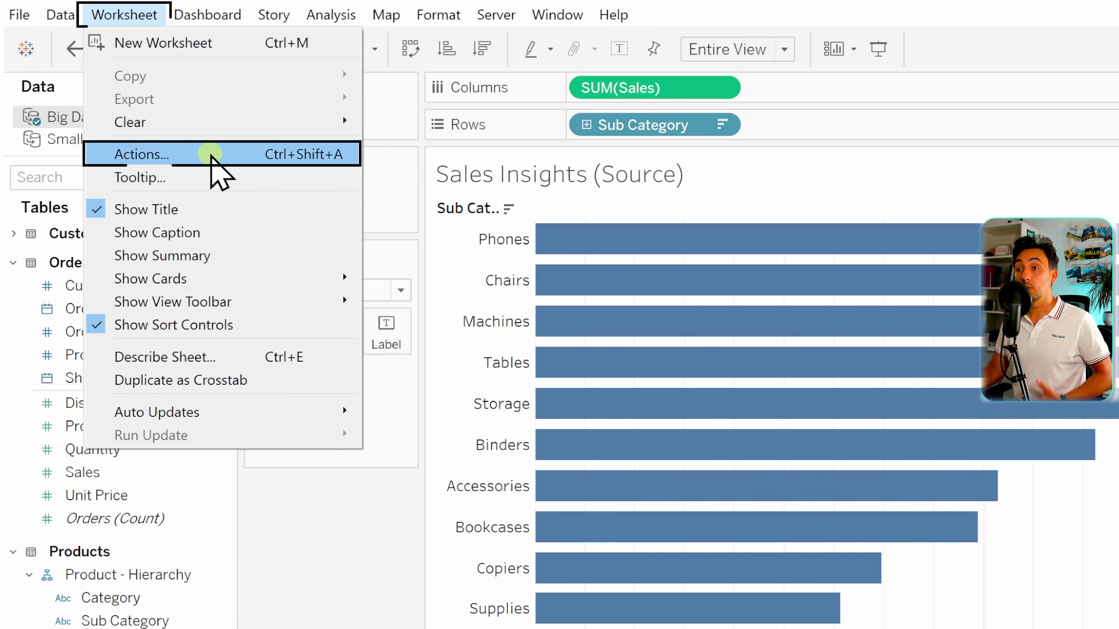
left_click(213, 18)
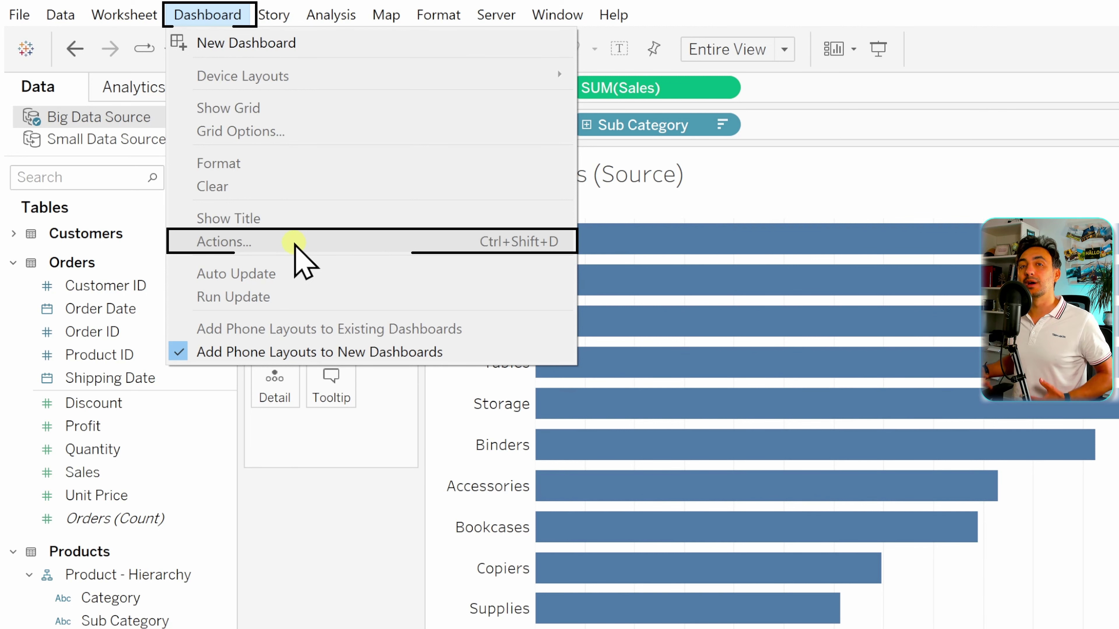
mouse_move(134, 20)
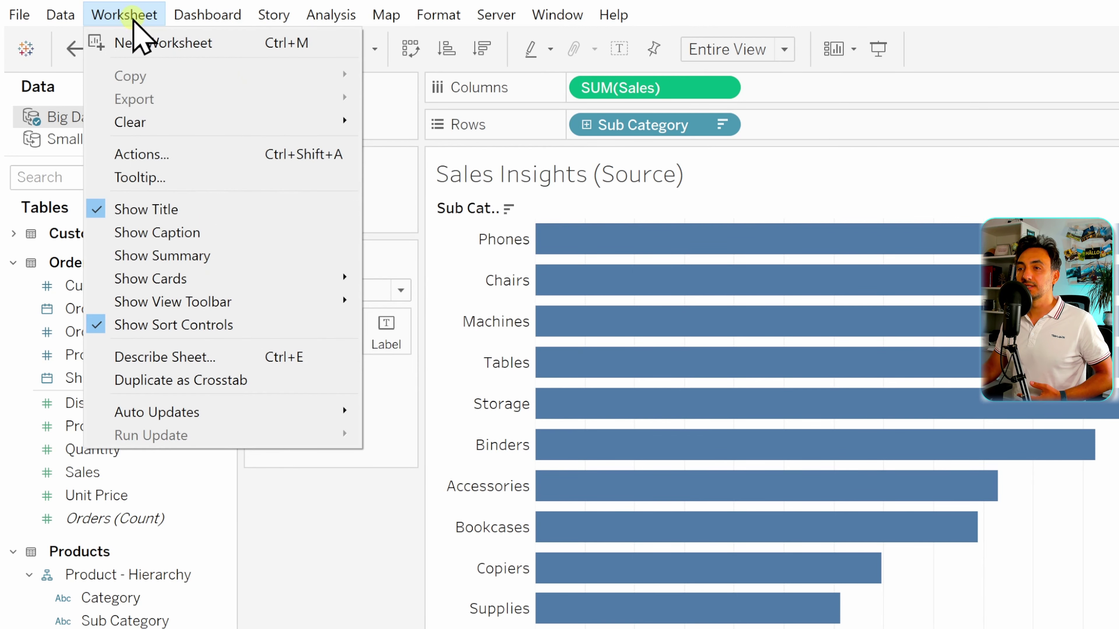
Open the Actions dialog and add a new Go to URL action.
left_click(191, 158)
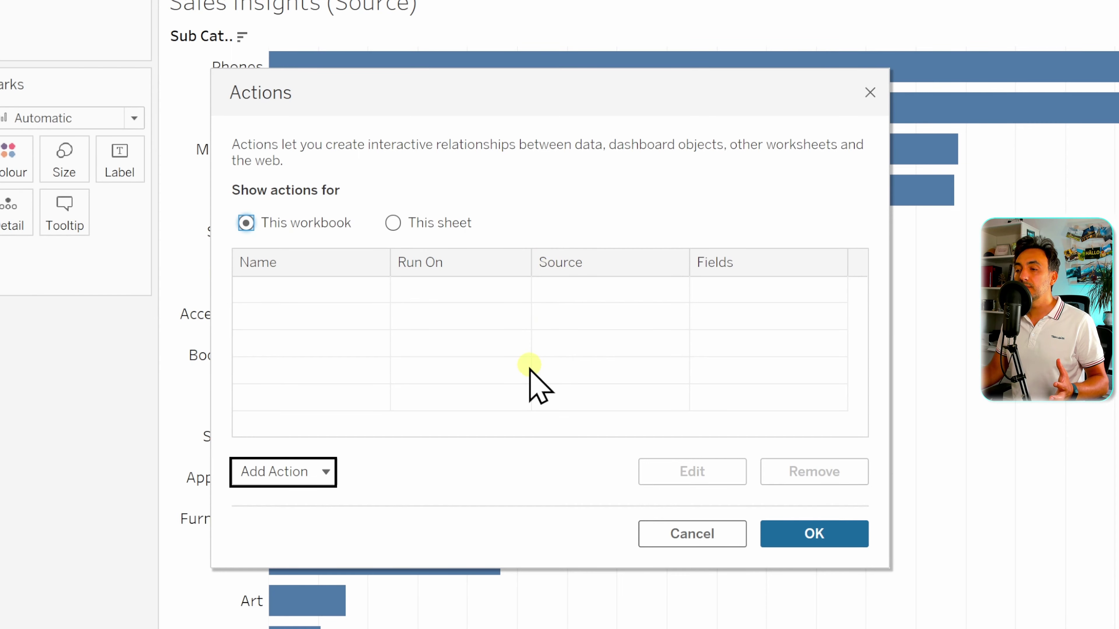
left_click(326, 473)
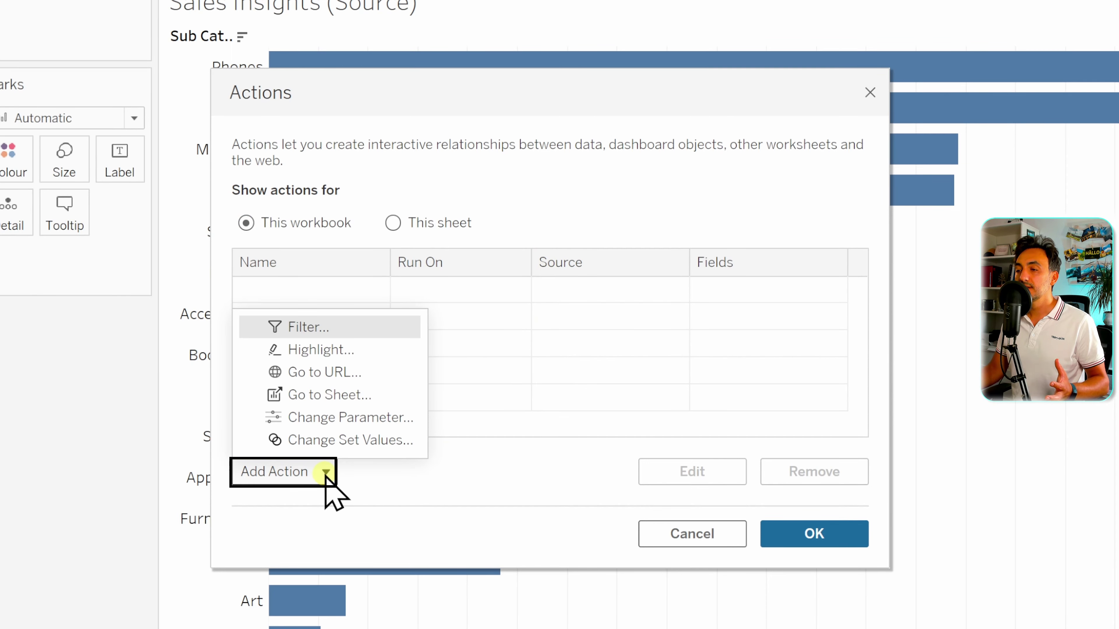
left_click(382, 373)
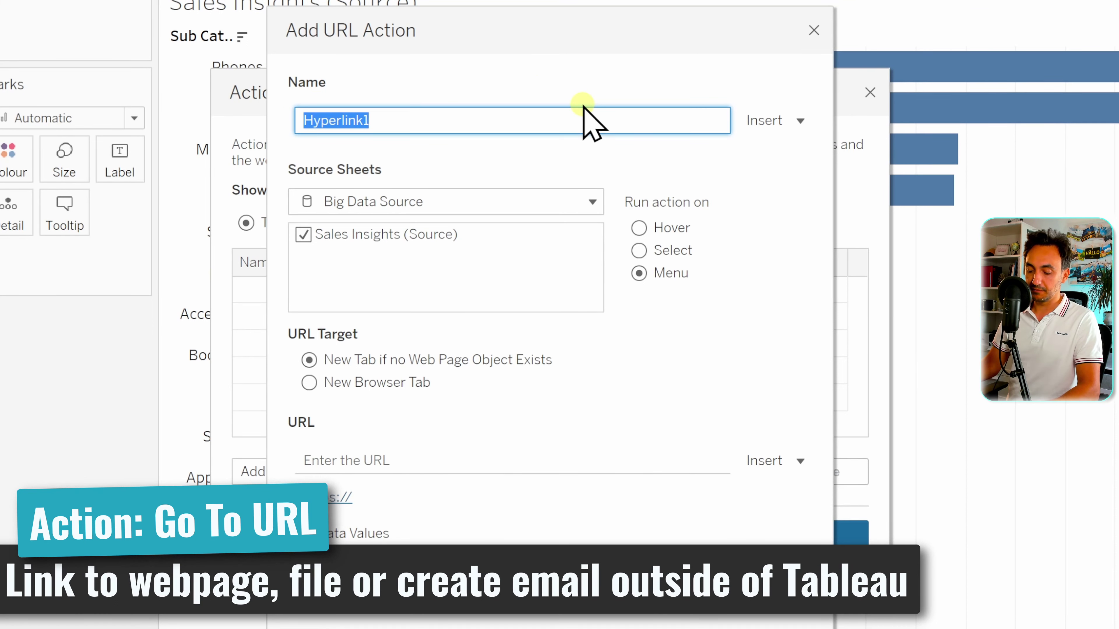
Name the URL action 'Go to more details', keeping Big Data Source as source and Run on Menu.
type("Go to more c")
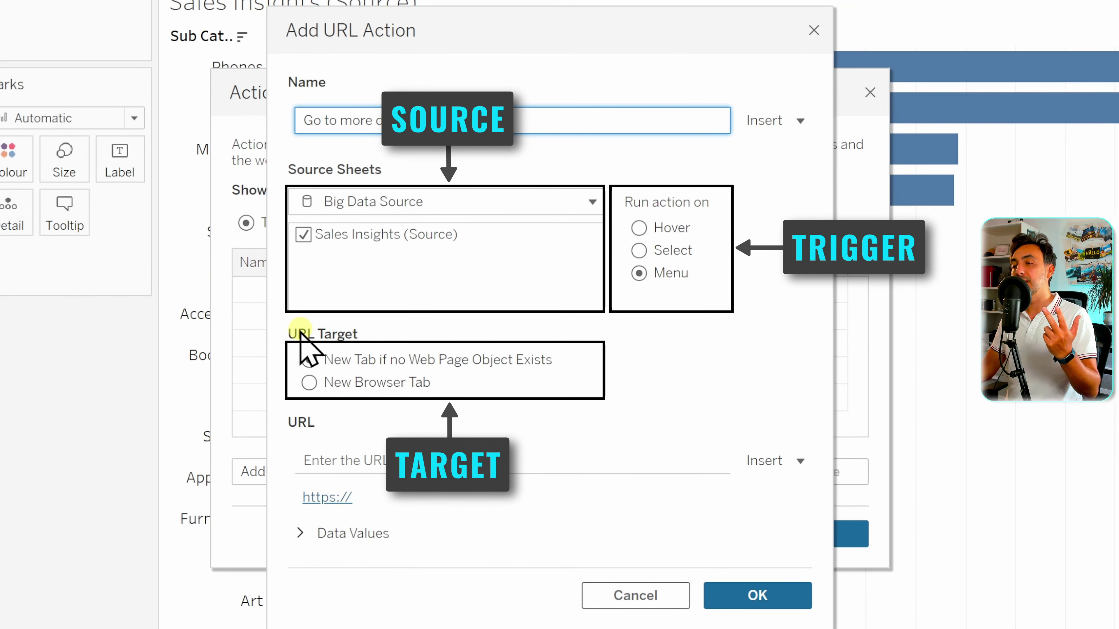
left_click(481, 394)
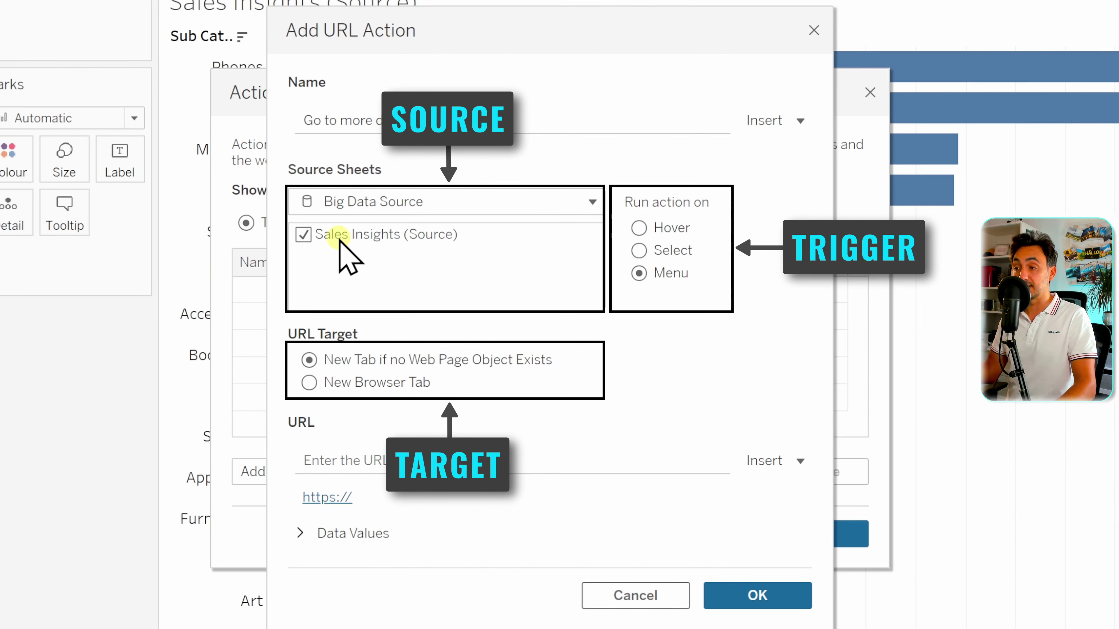
left_click(427, 204)
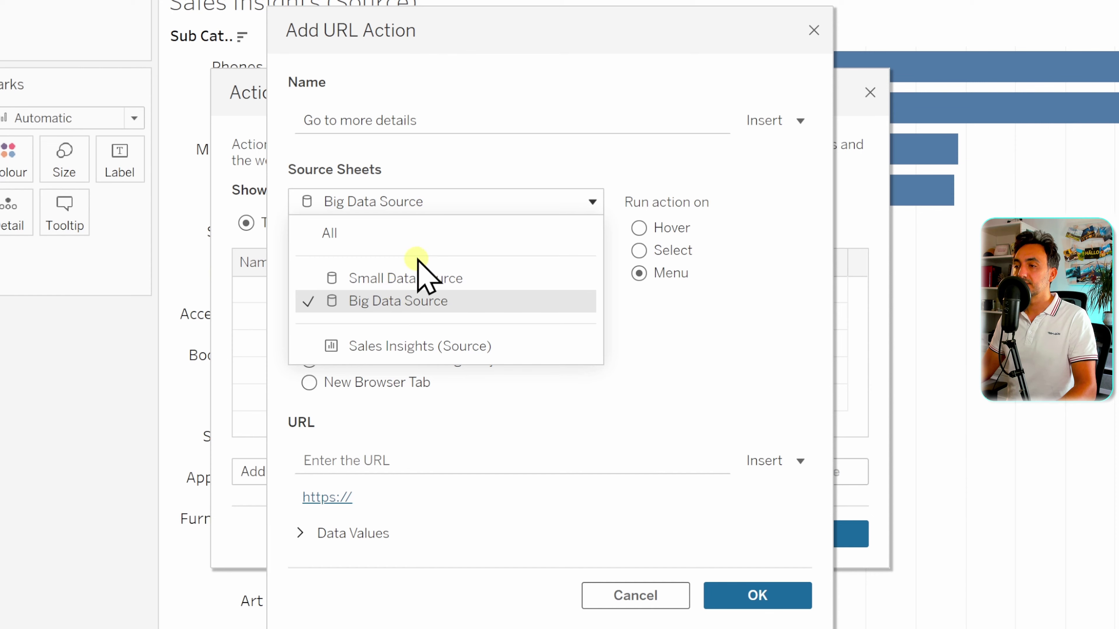
left_click(387, 304)
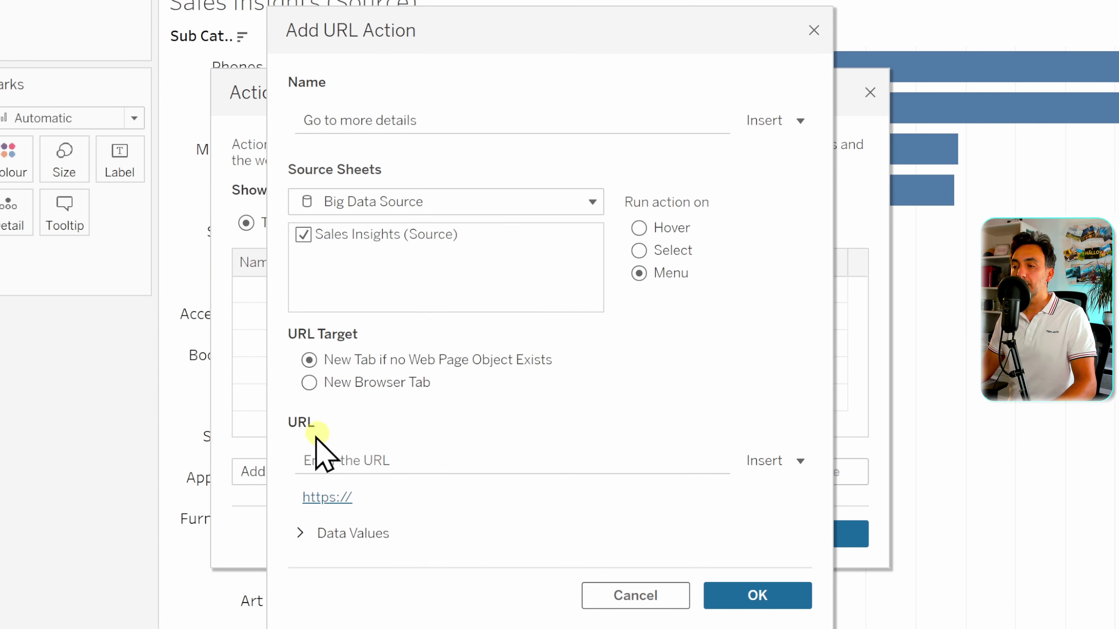
left_click(307, 459)
type("https://www.wikipedia.org/")
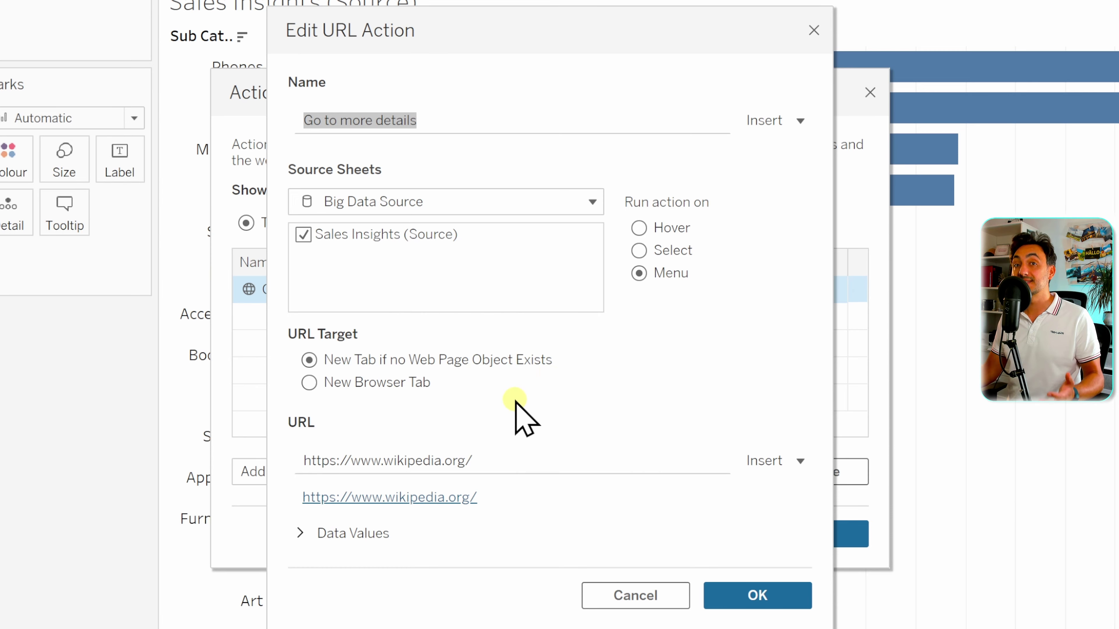
left_click(734, 595)
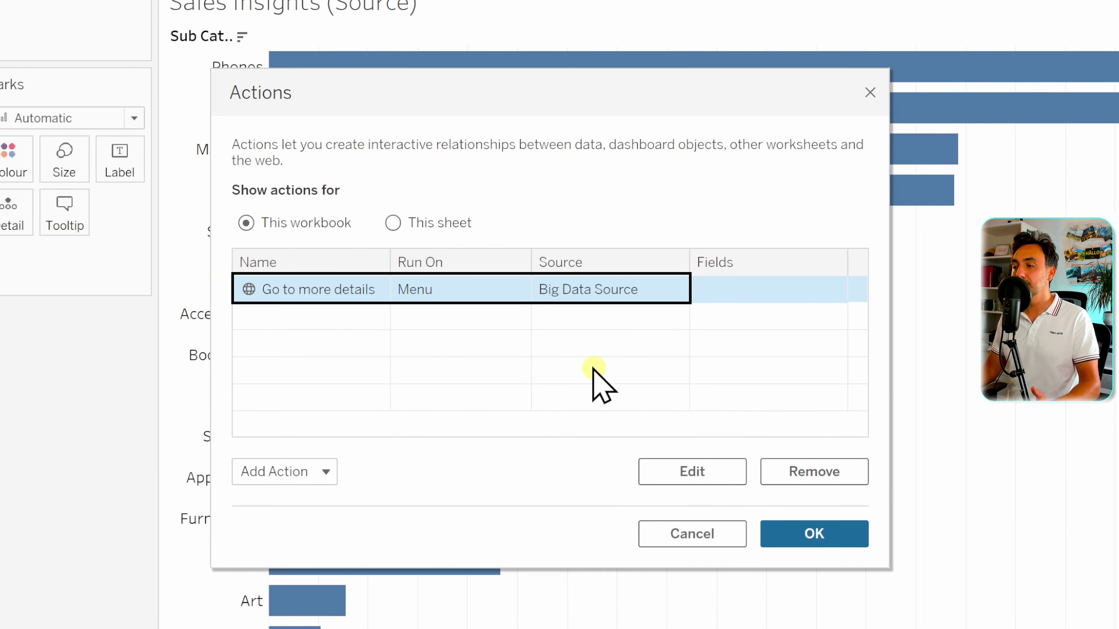
left_click(800, 532)
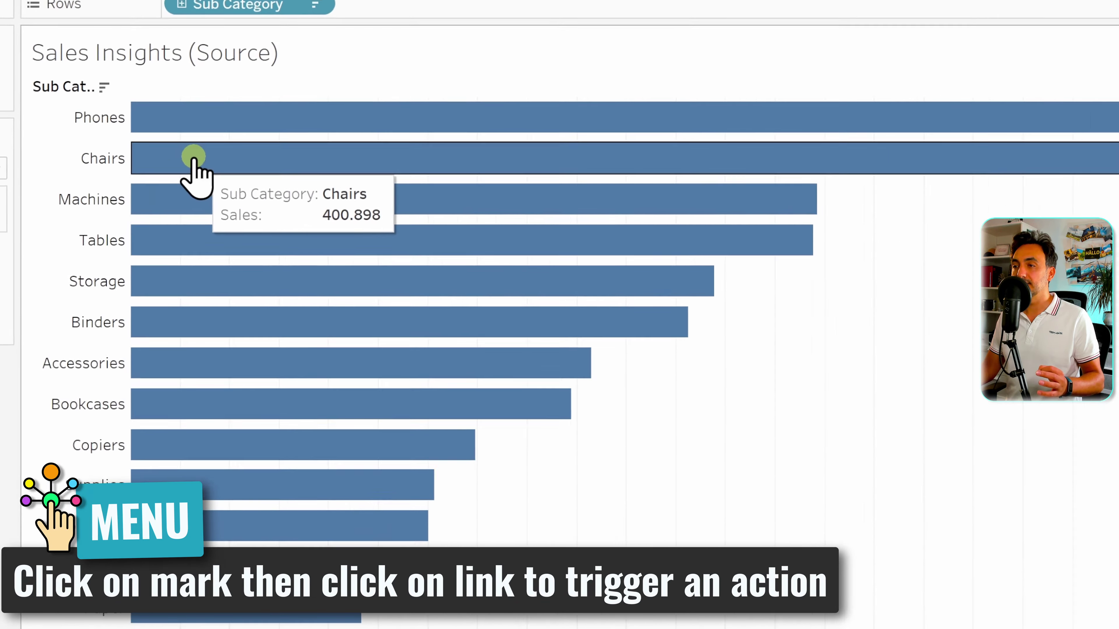
Follow the Go to more details link from the Chairs and Machines bars to open Wikipedia.
left_click(194, 160)
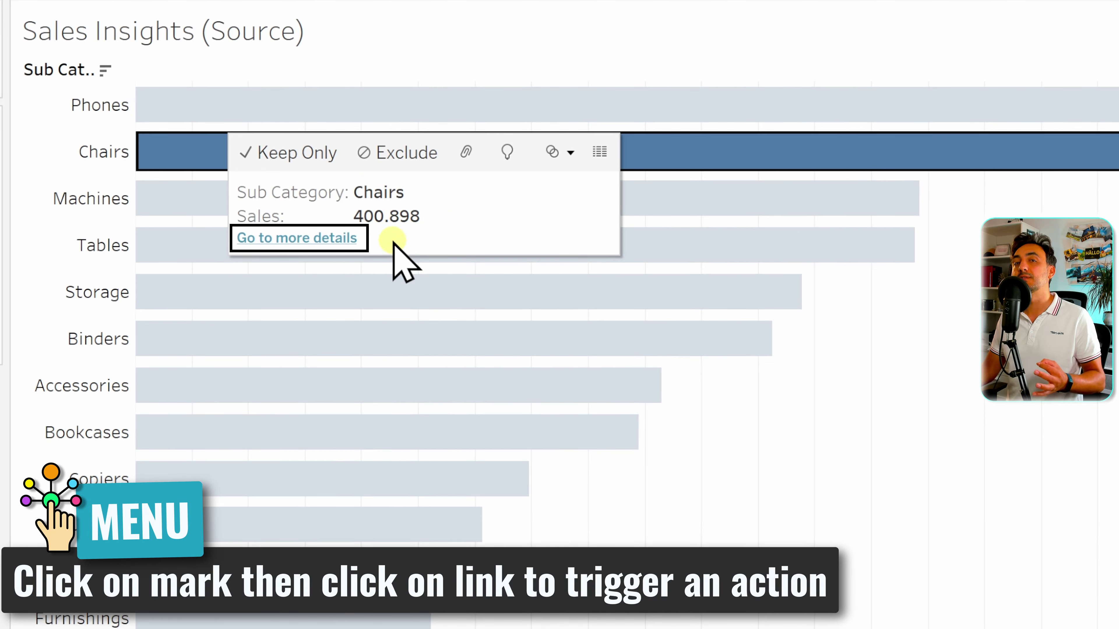
left_click(339, 240)
left_click(924, 318)
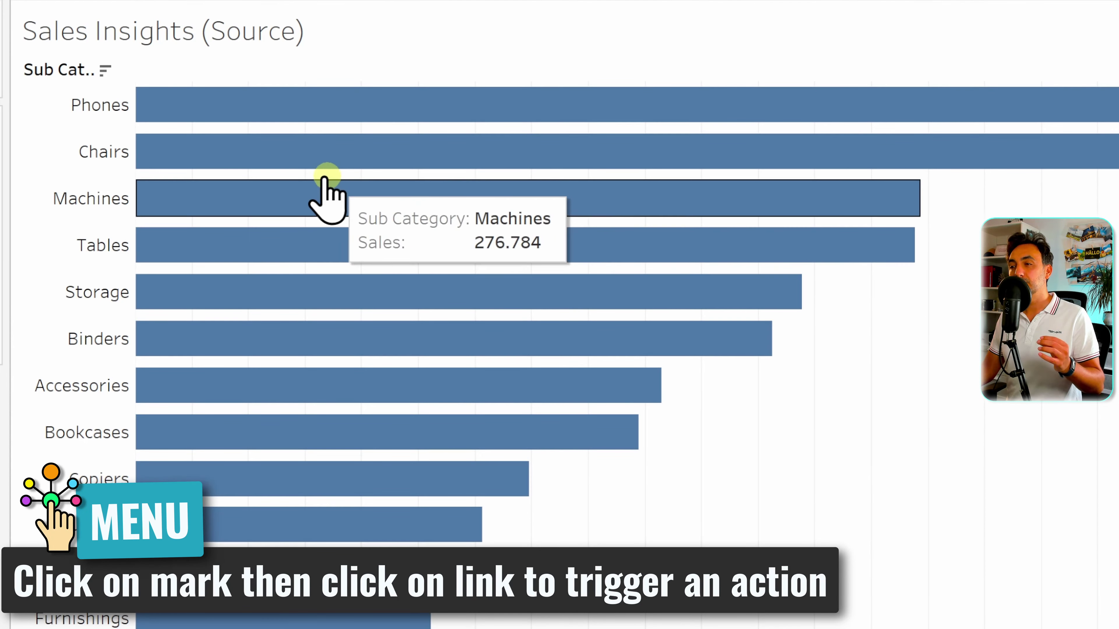
left_click(232, 195)
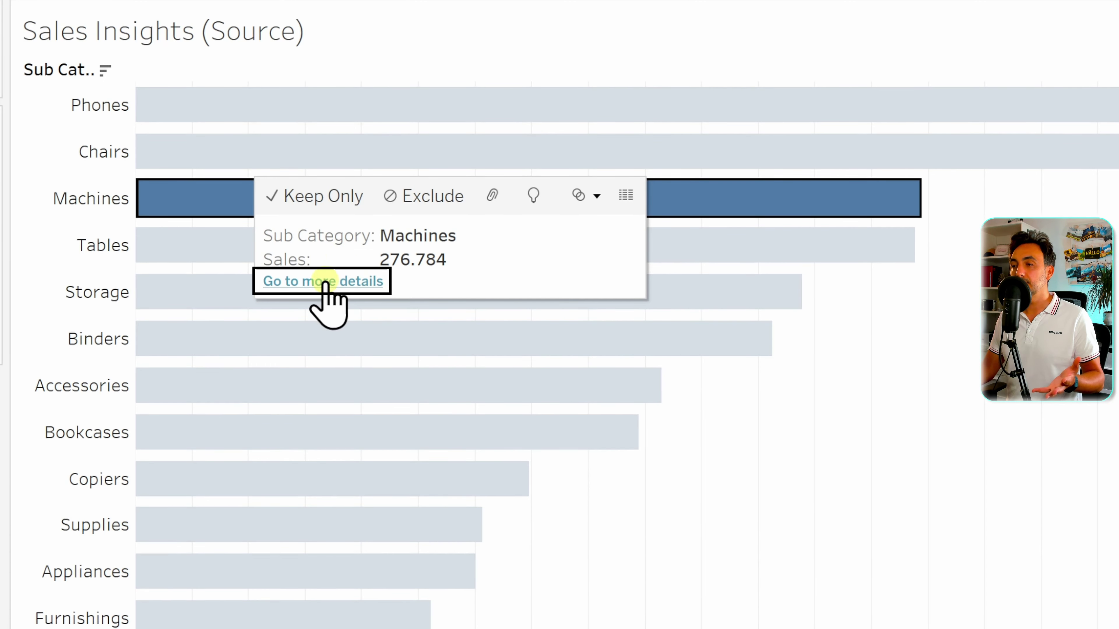
left_click(357, 282)
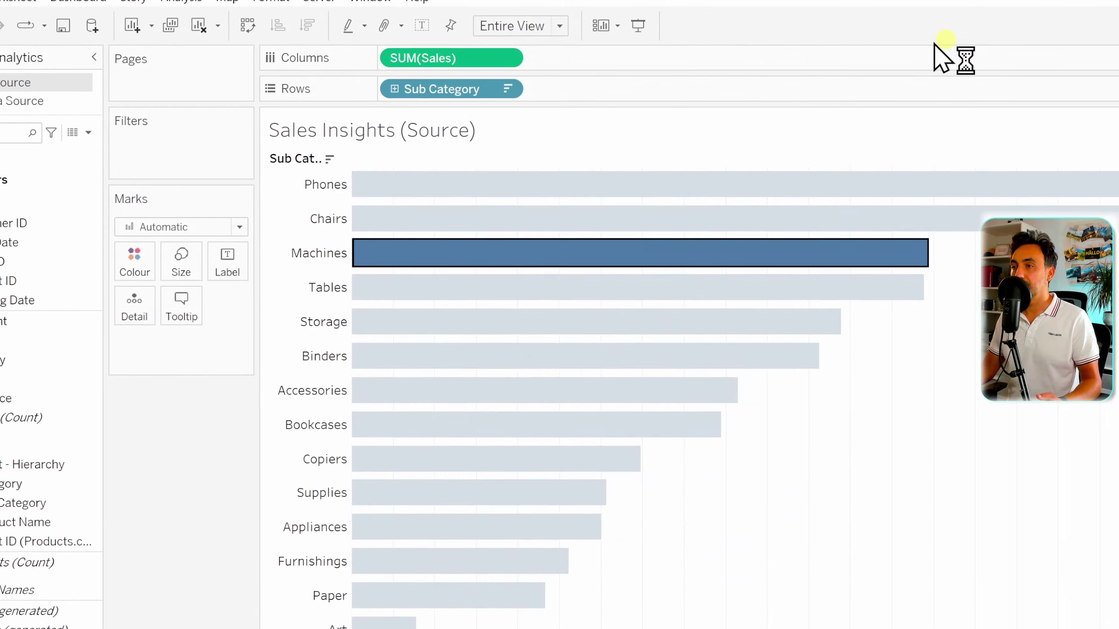
Change the Go to more details action to run on Select and save it.
left_click(14, 1)
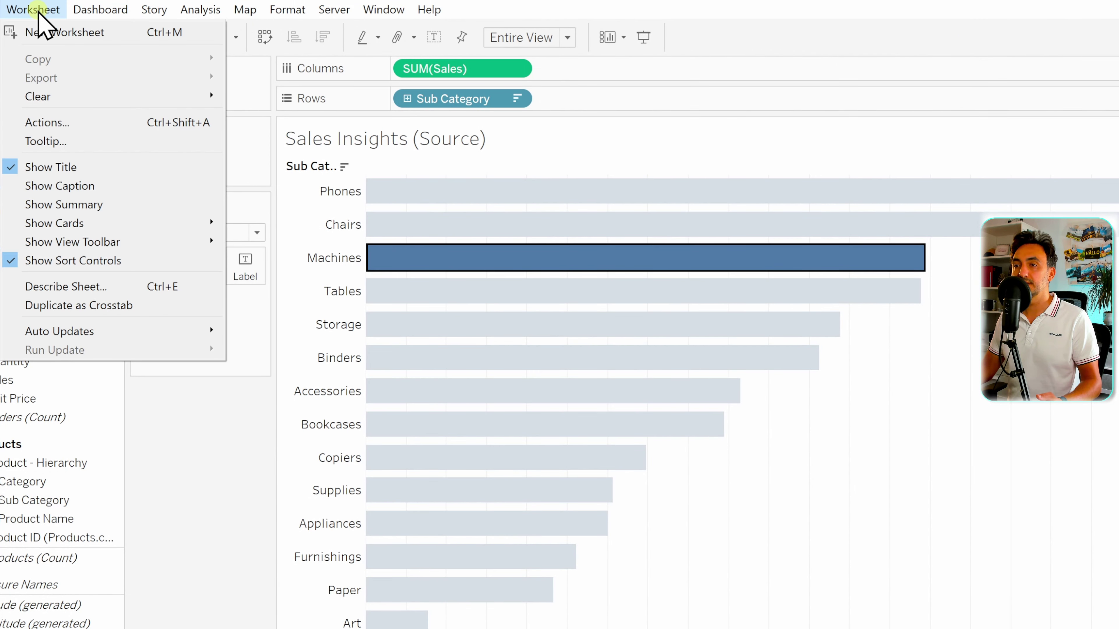
left_click(91, 123)
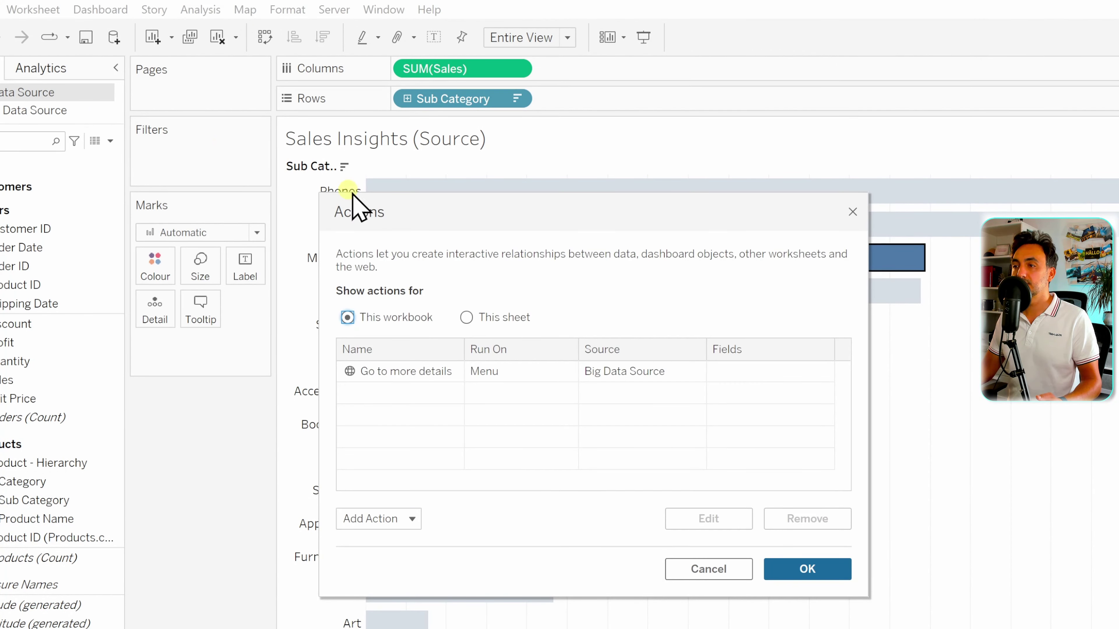
left_click(413, 372)
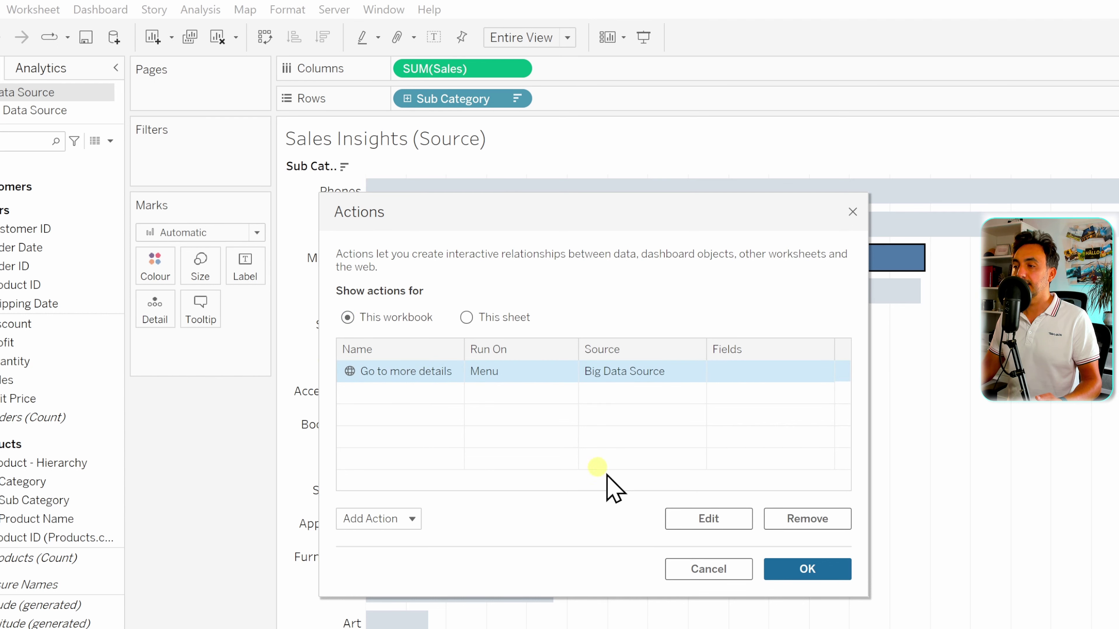
left_click(697, 524)
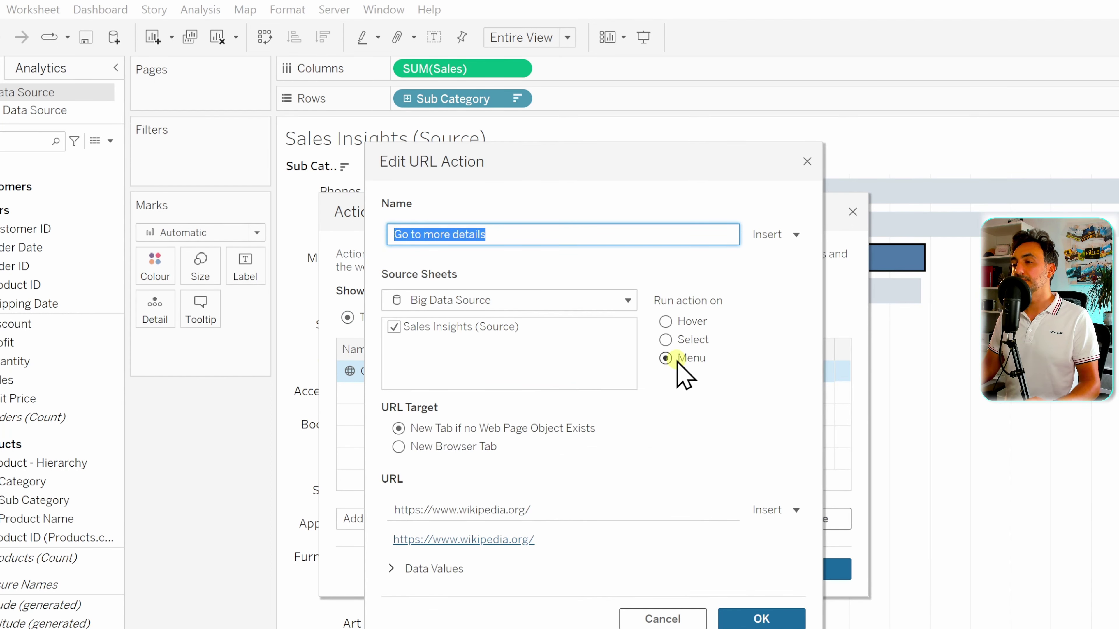
left_click(665, 339)
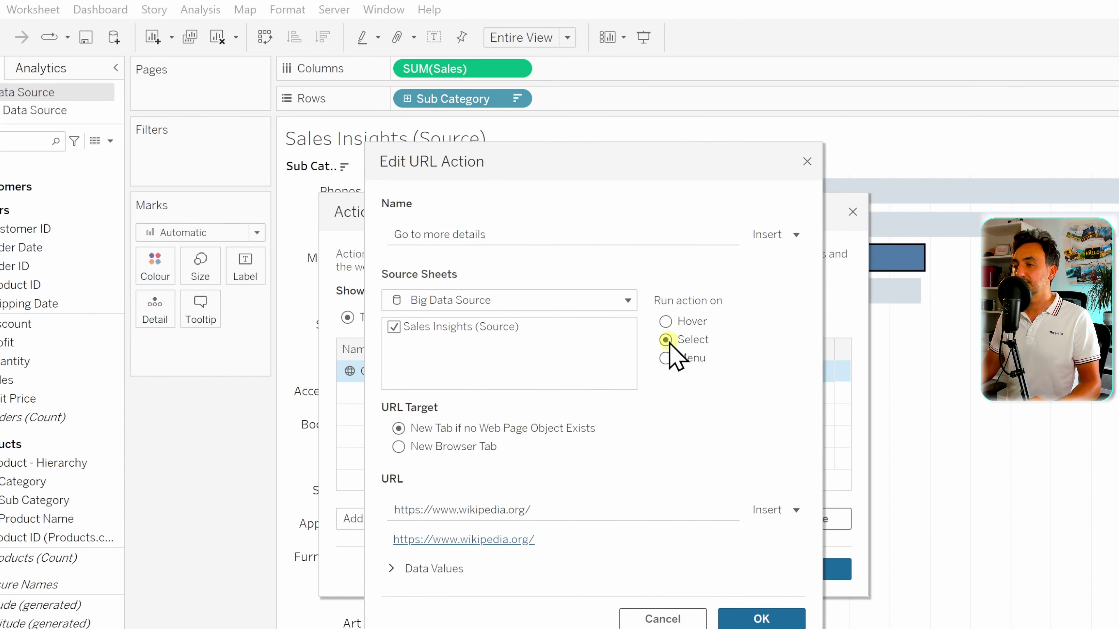
left_click(761, 619)
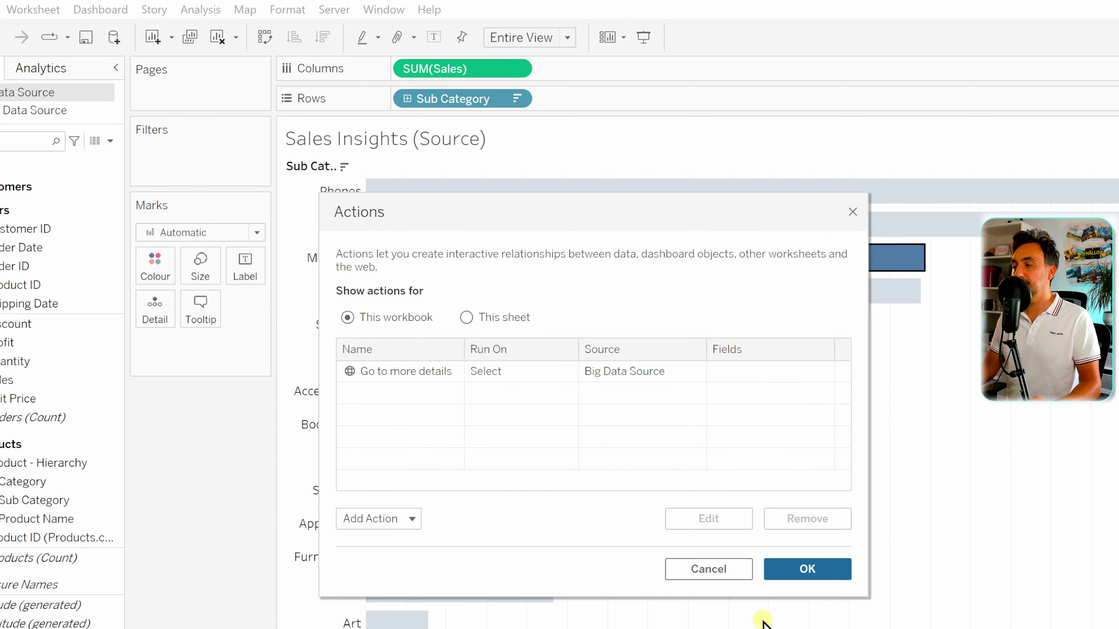
left_click(804, 569)
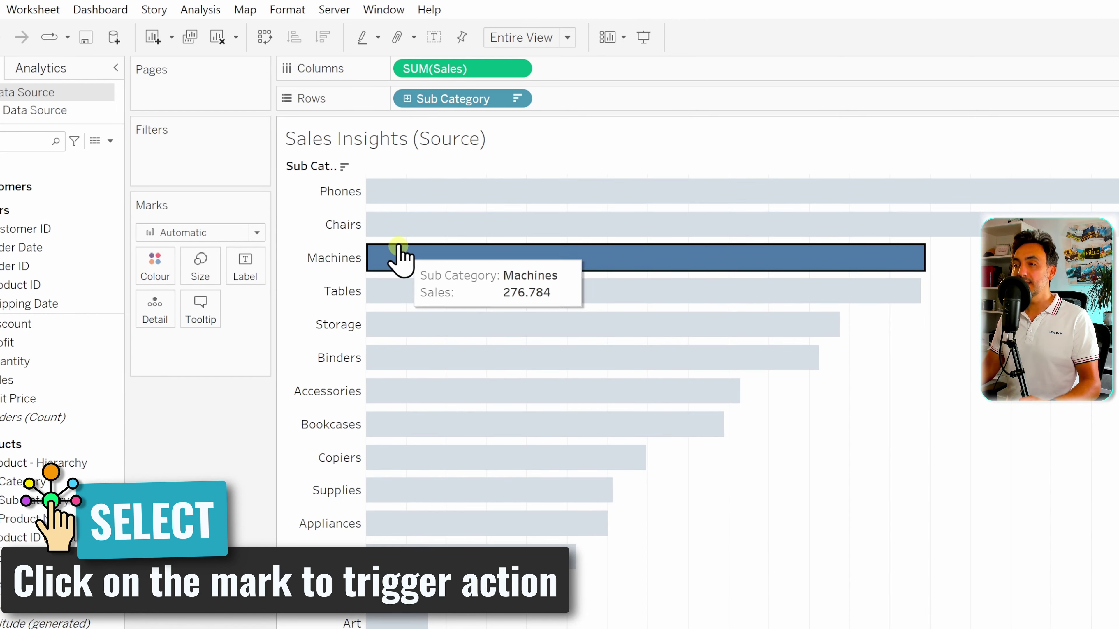
Select the Storage bar to open Wikipedia, then reopen Go to more details for editing.
left_click(413, 324)
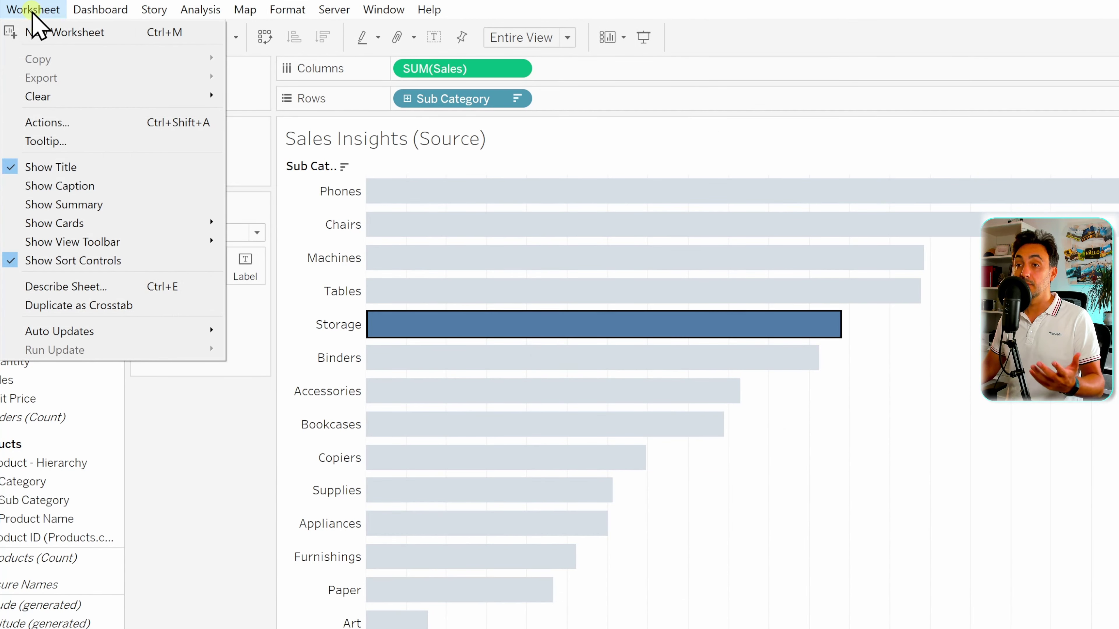
left_click(87, 124)
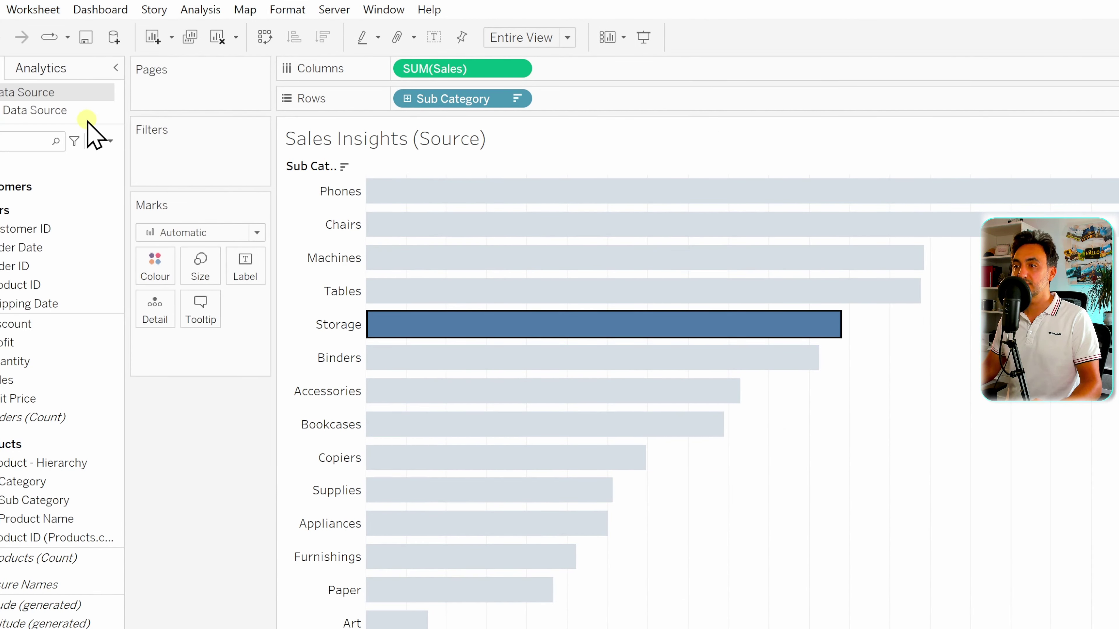
double_click(374, 370)
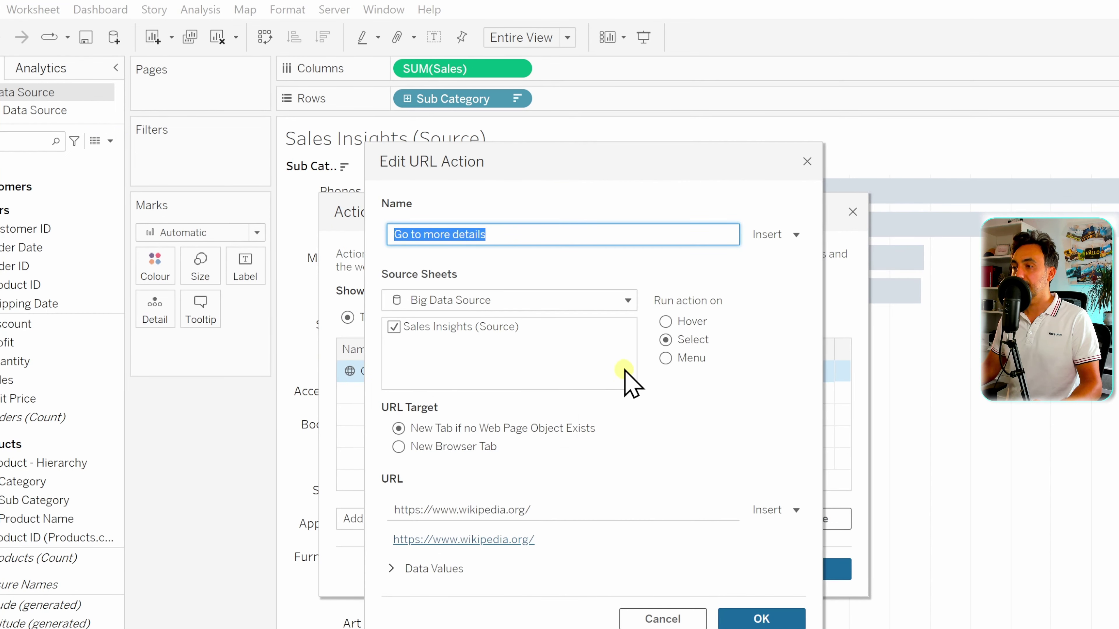
Switch the Go to more details action to run on Hover and save it.
left_click(665, 321)
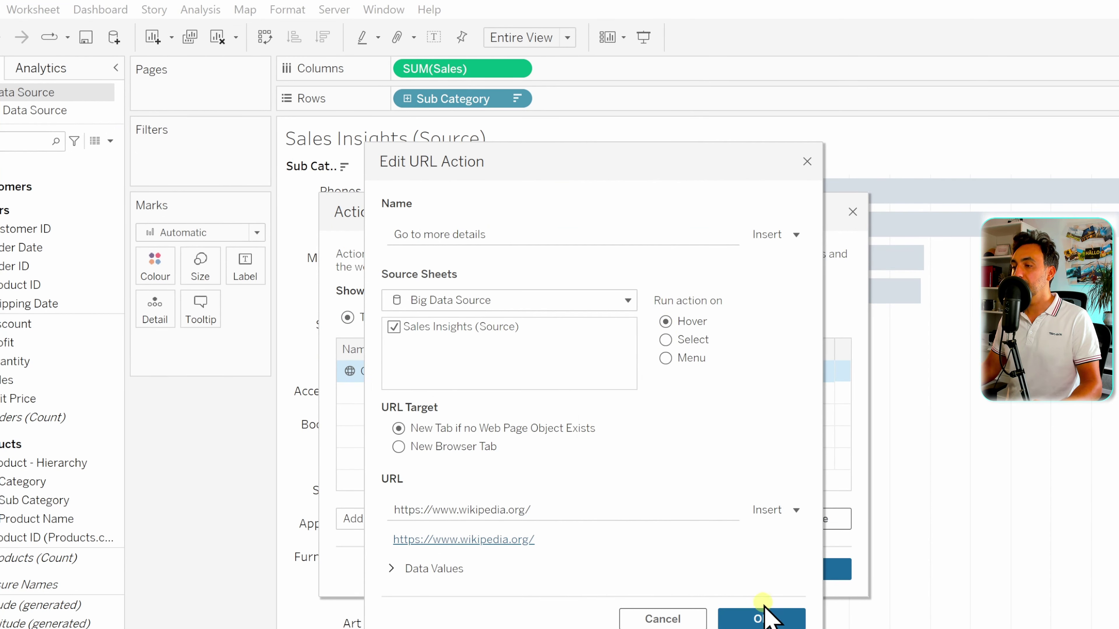
left_click(765, 619)
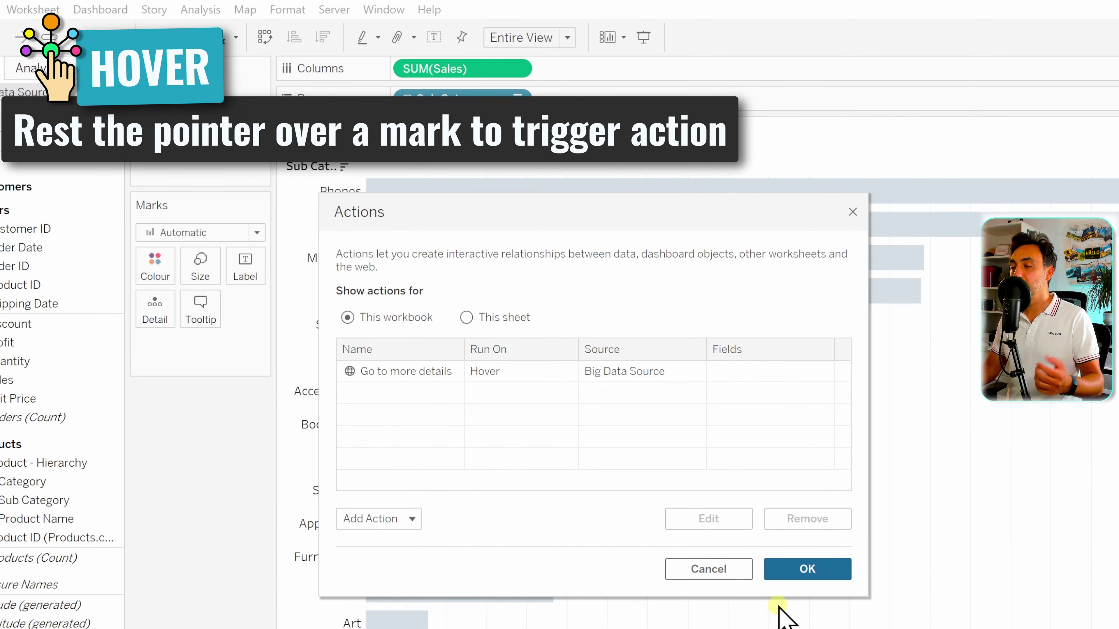
left_click(807, 568)
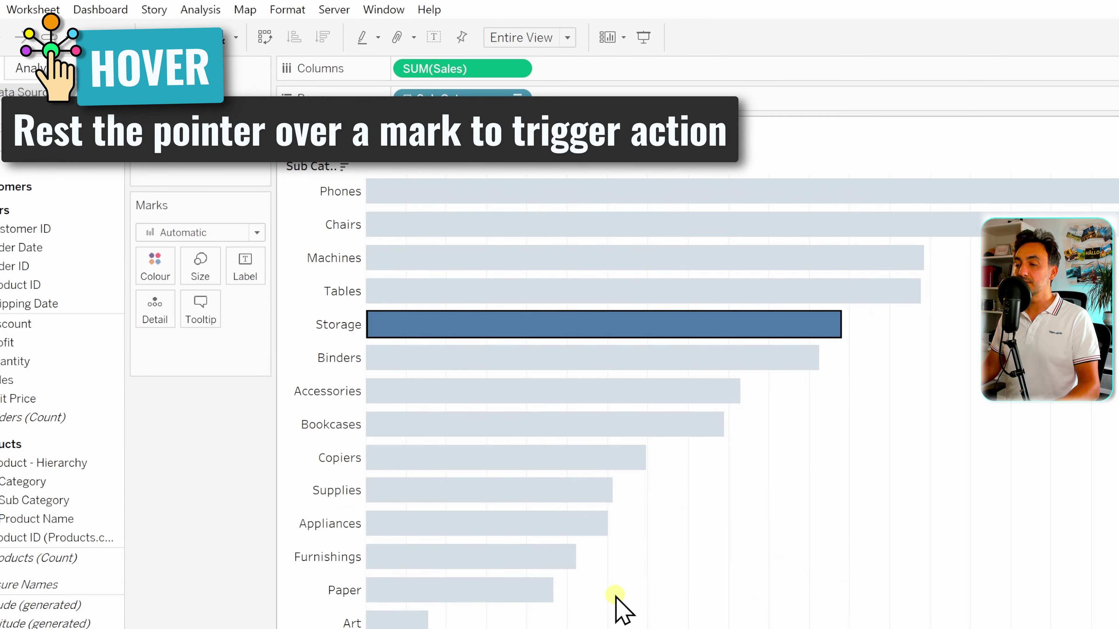
mouse_move(543, 597)
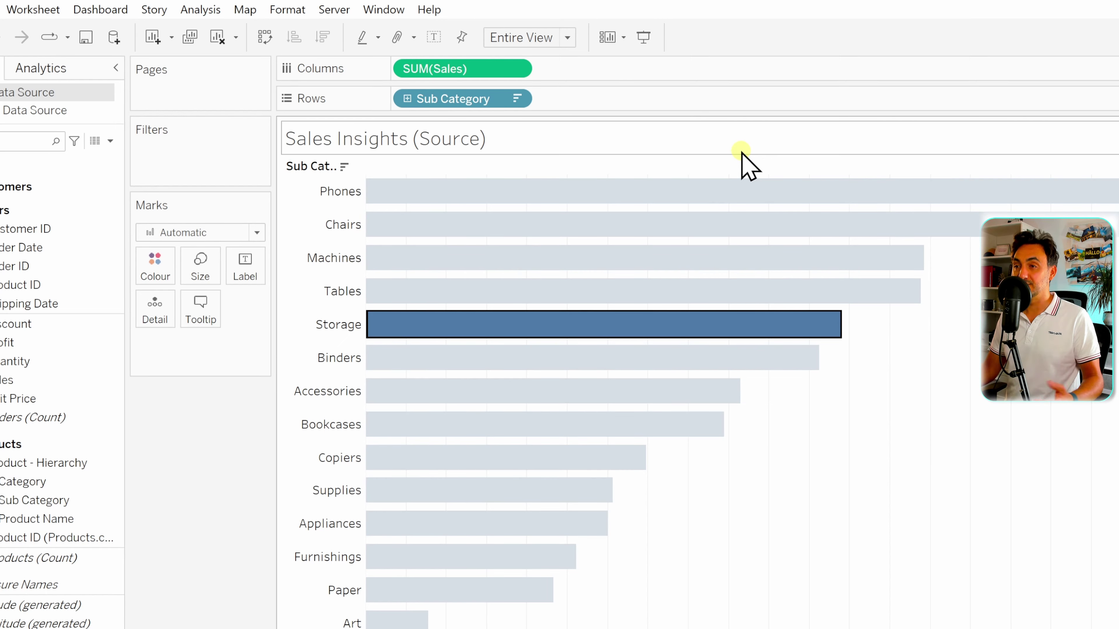
Reopen the Go to more details action for editing and set it to run on Menu.
left_click(46, 10)
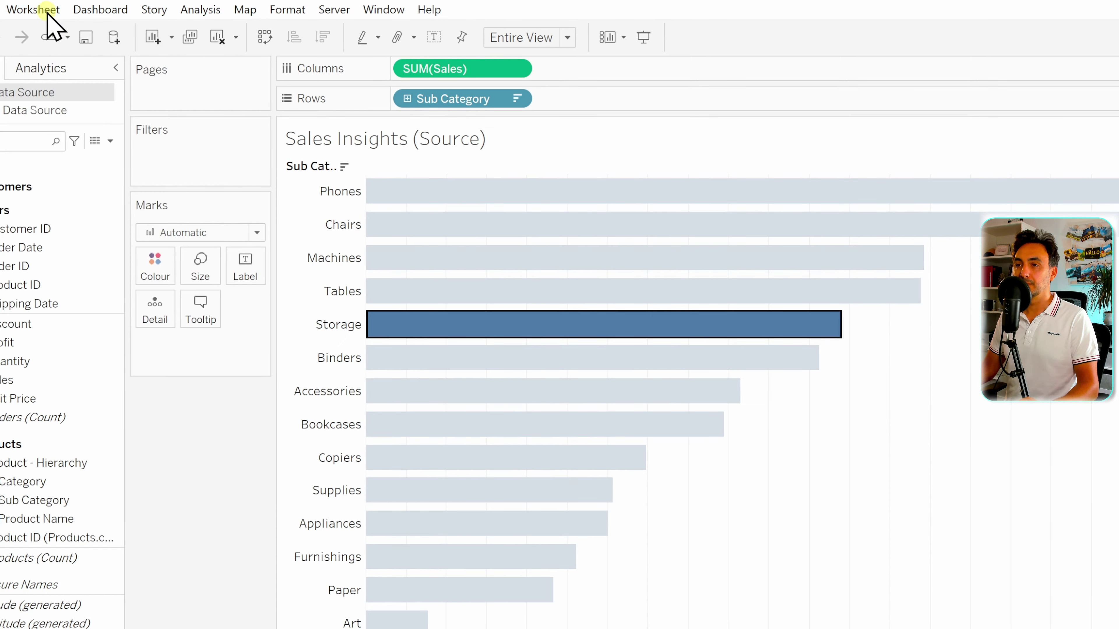
left_click(49, 11)
left_click(91, 116)
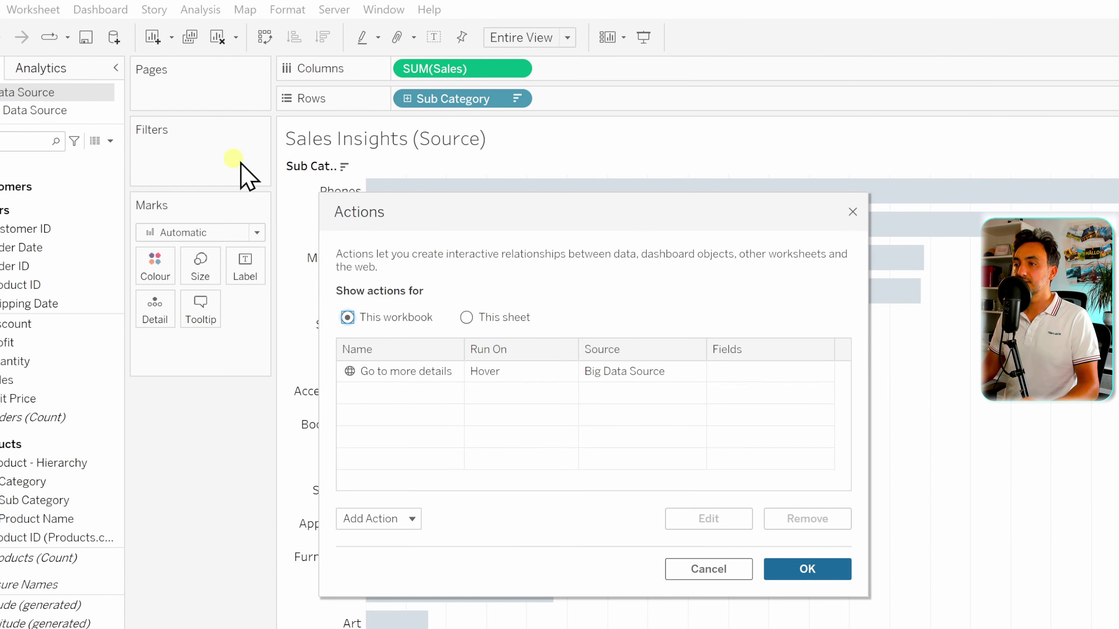
left_click(400, 371)
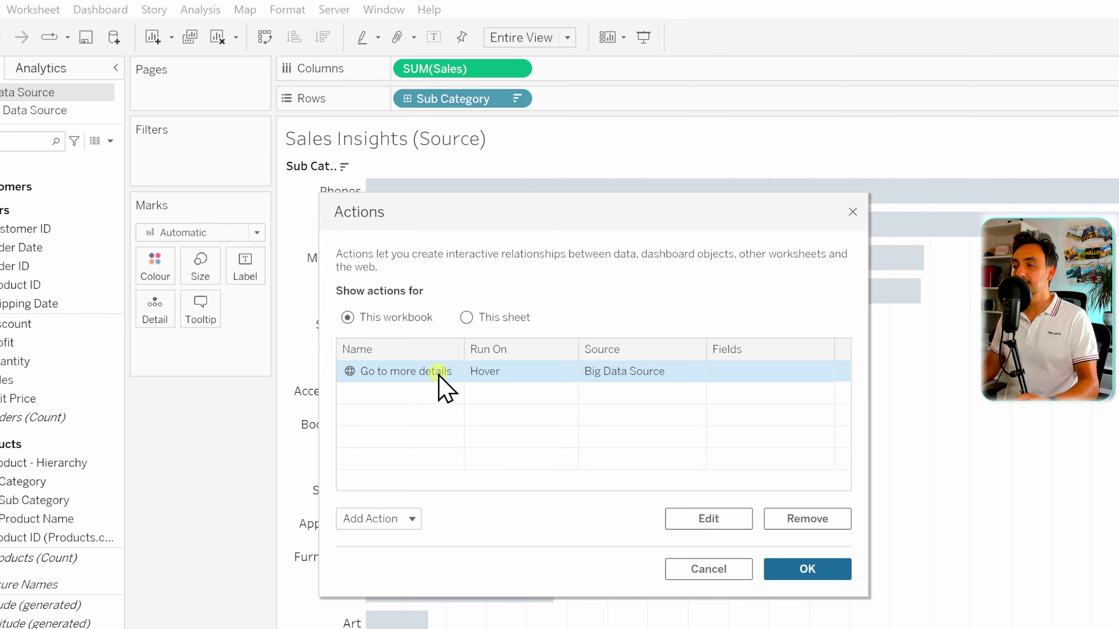
left_click(710, 521)
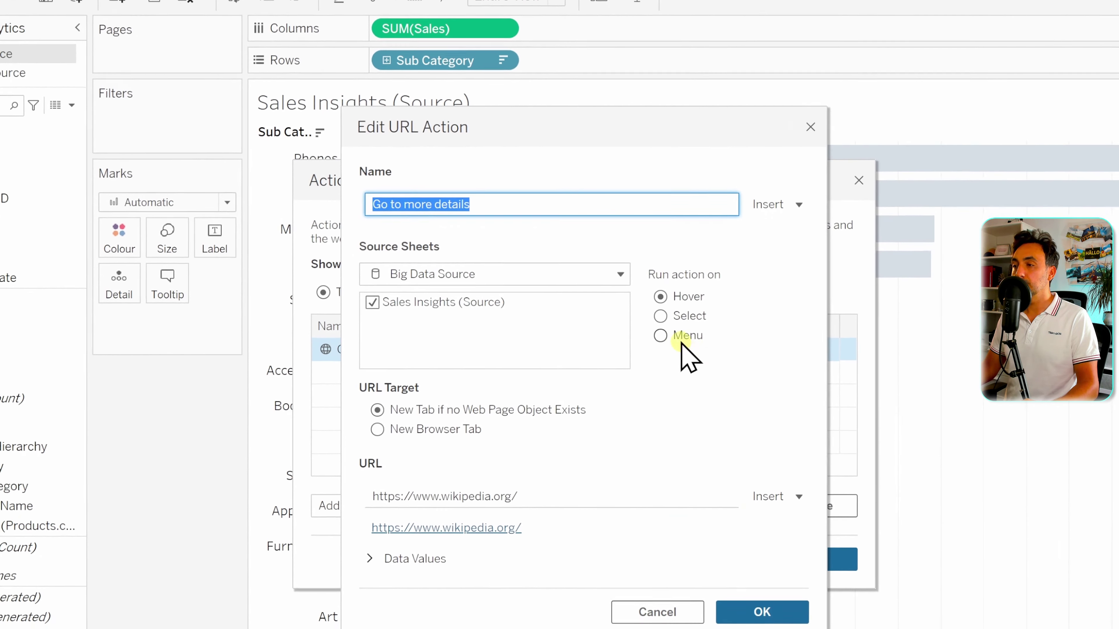
left_click(681, 343)
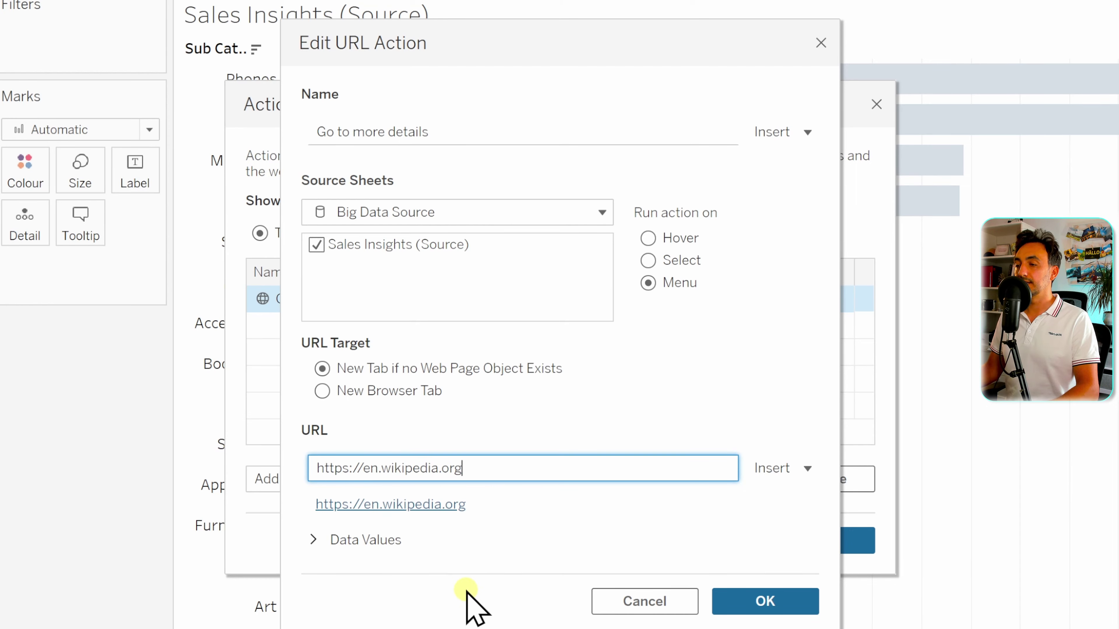
type("wiki")
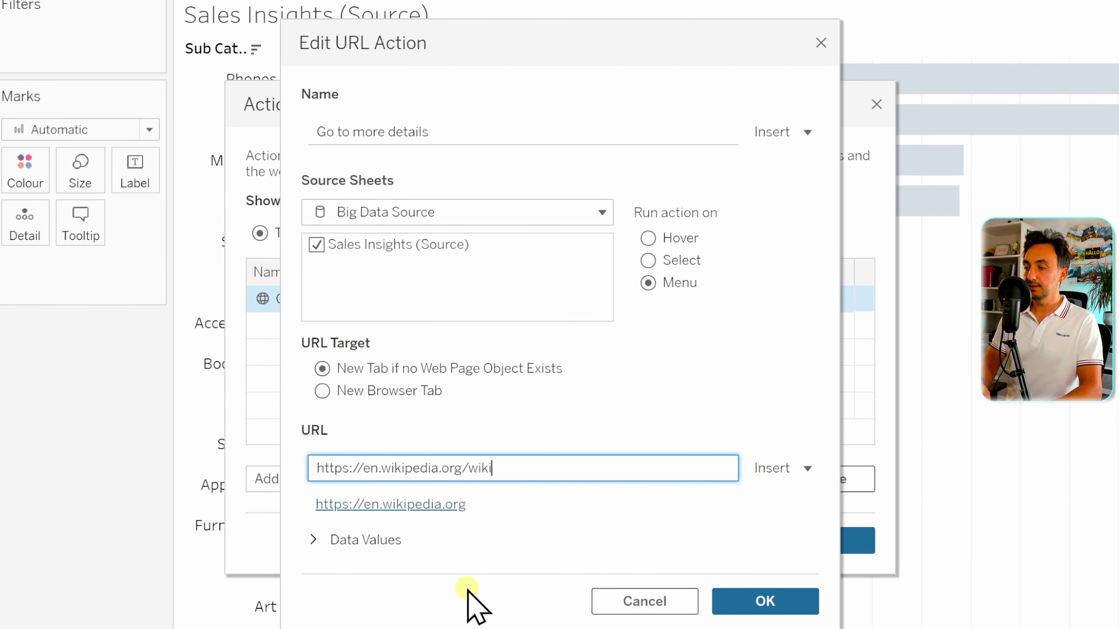
type("/")
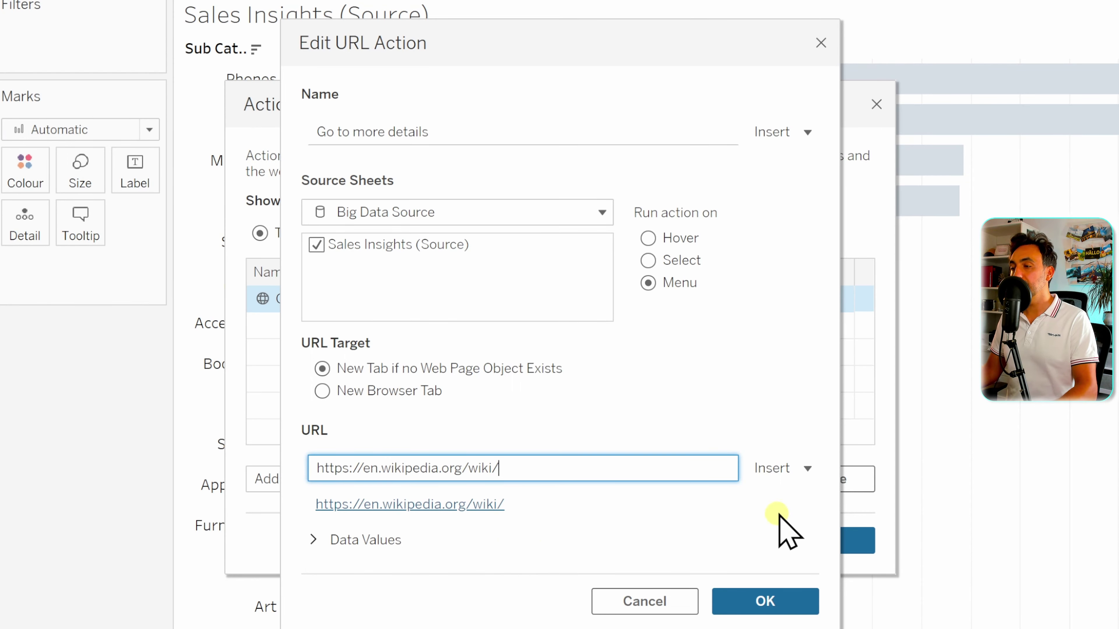
left_click(807, 468)
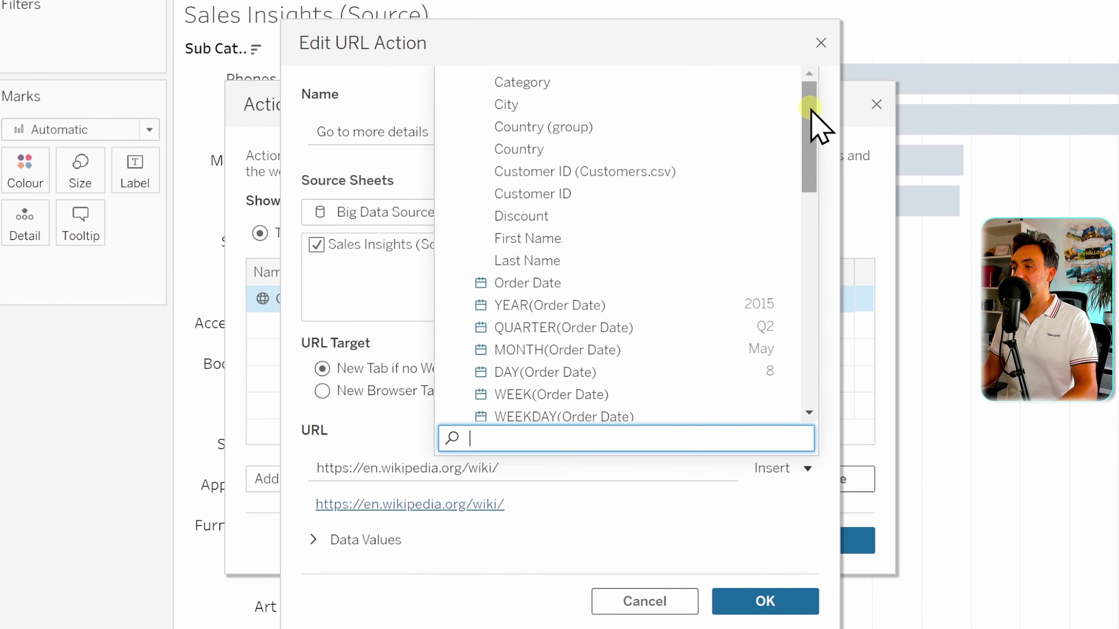
left_click_drag(810, 112, 601, 388)
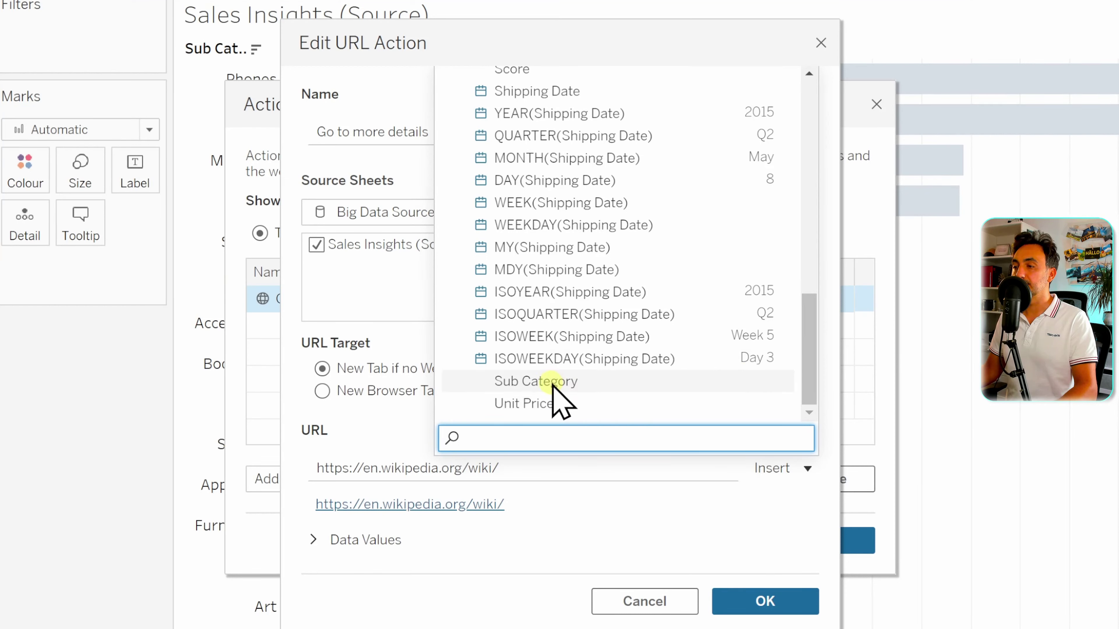
left_click(575, 381)
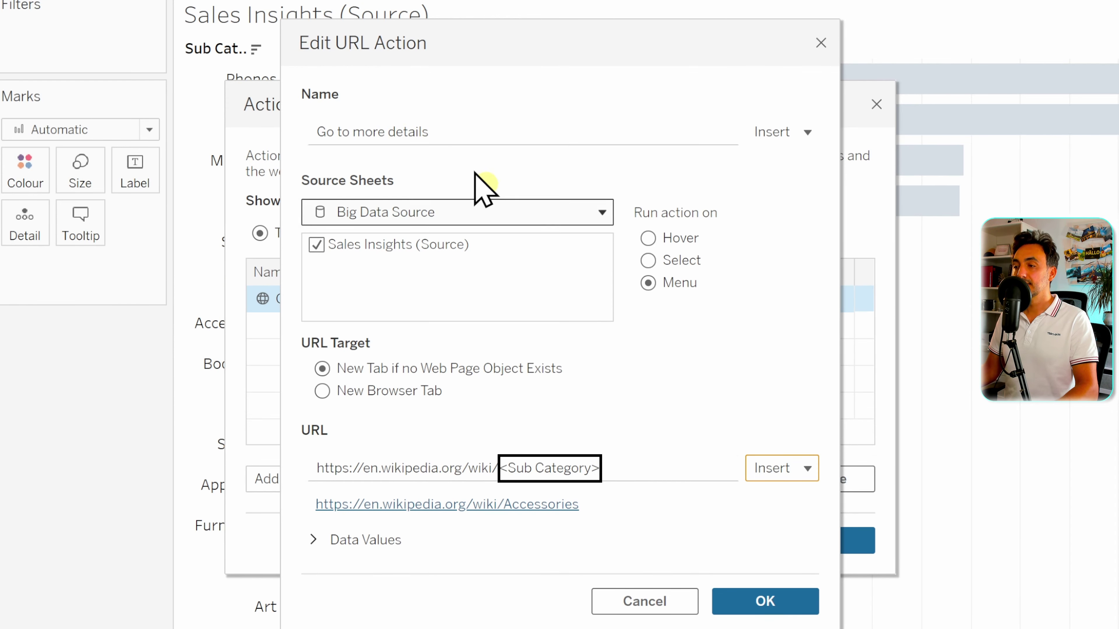
Name the URL action 'Read more about ' plus the inserted Sub Category field, and save it.
key("Tab")
type("Read")
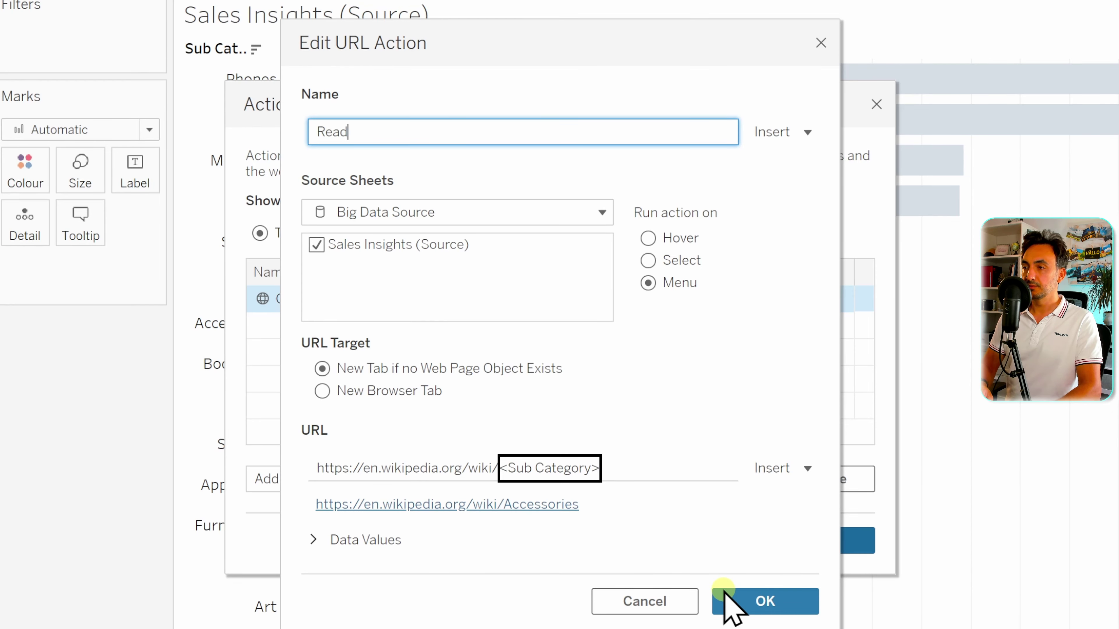
type(" more about")
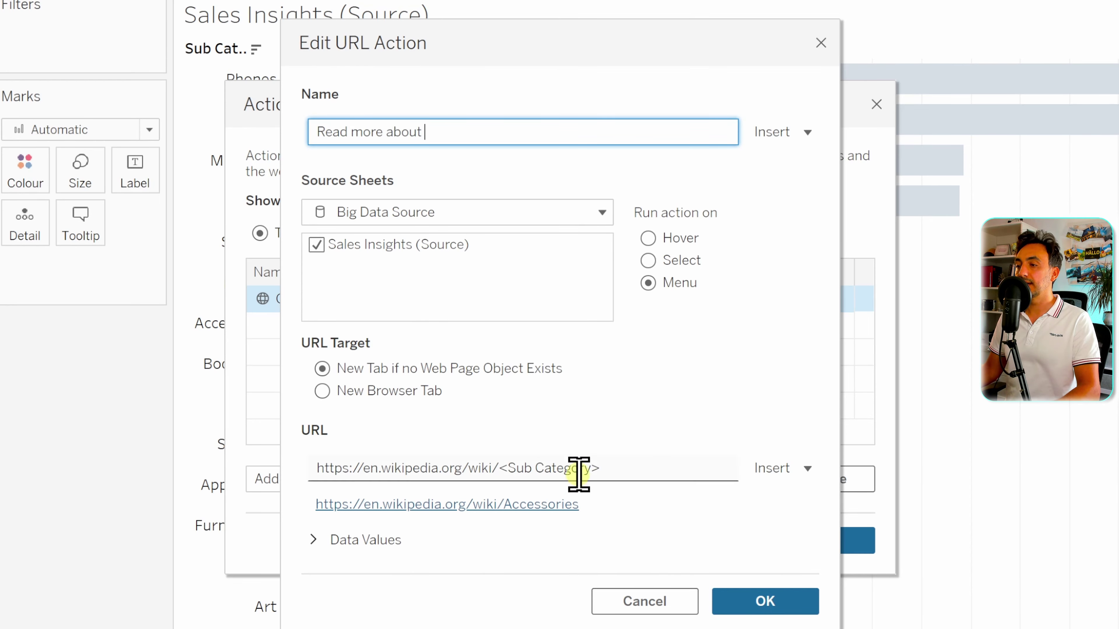
left_click(807, 132)
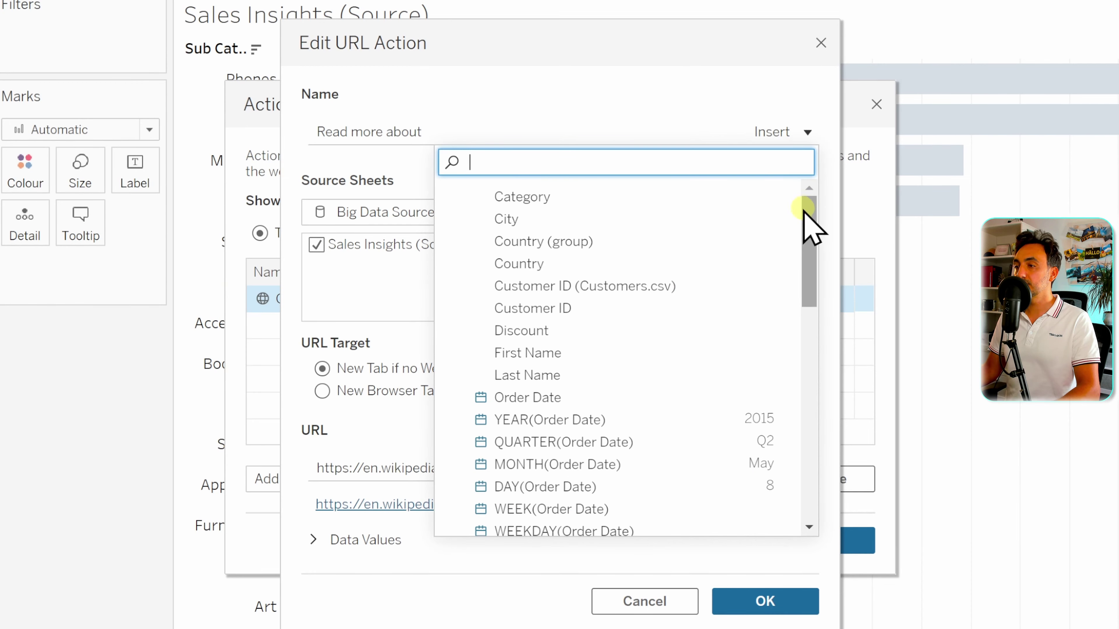
left_click_drag(812, 229, 814, 440)
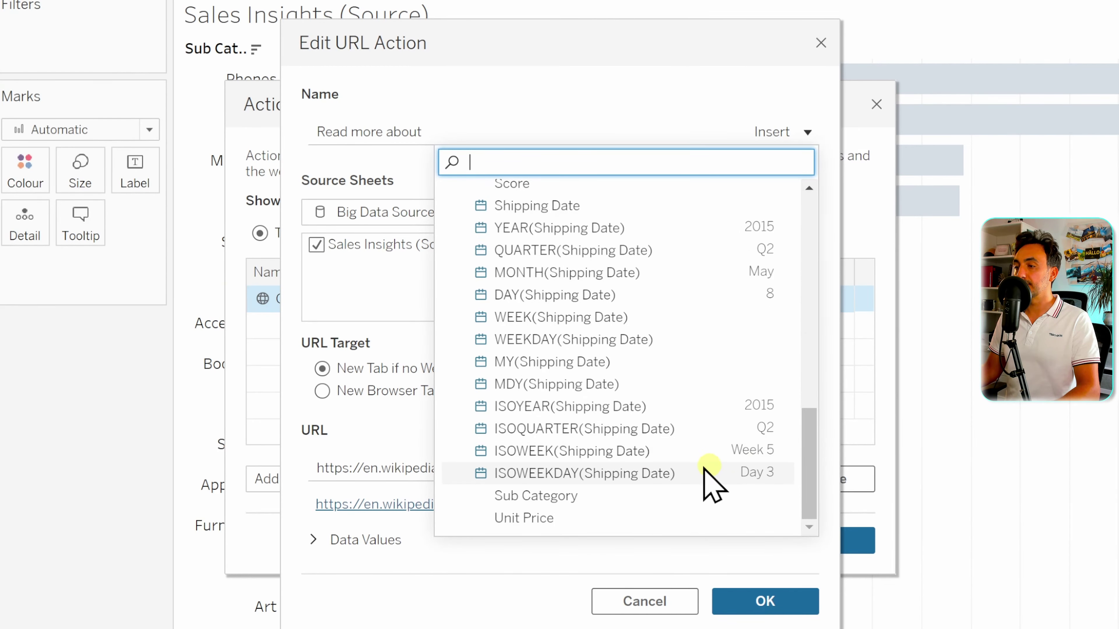
left_click(547, 497)
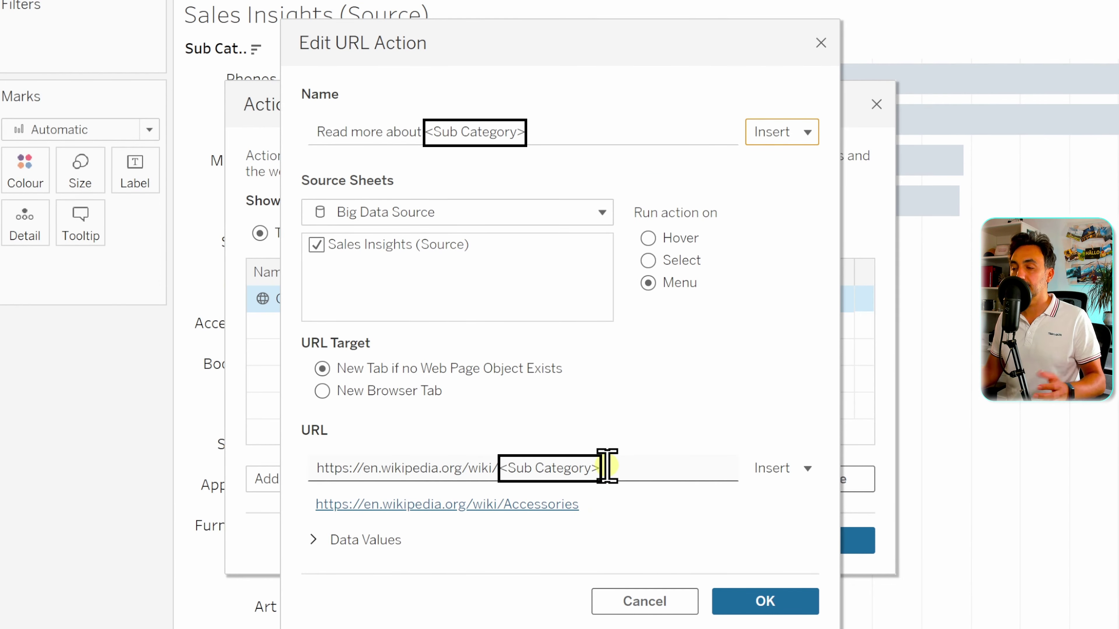
left_click(767, 602)
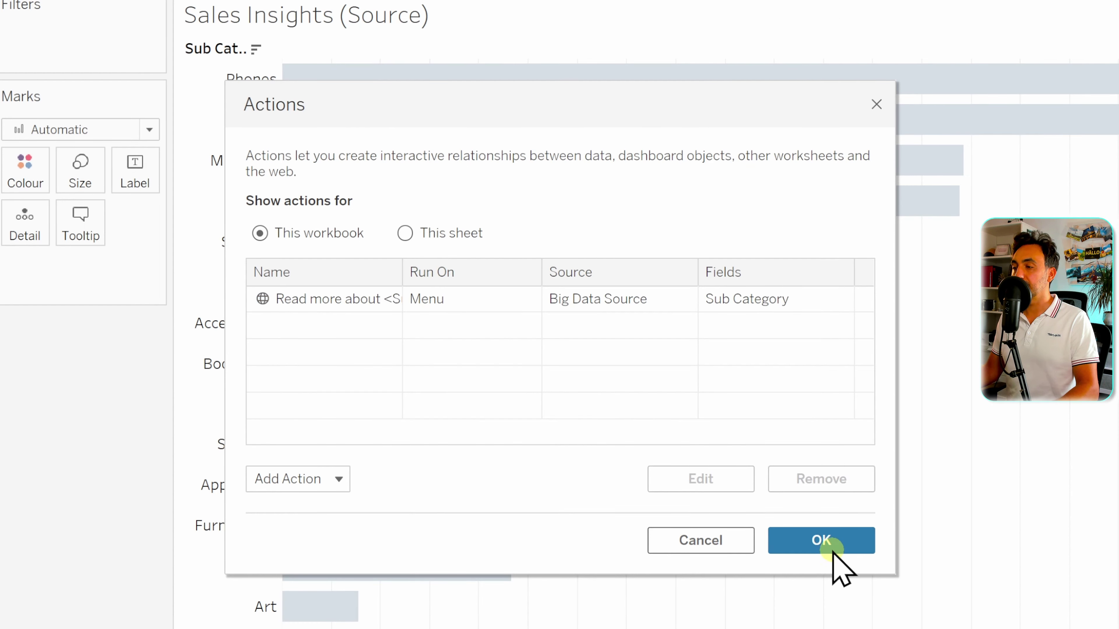
Close the Actions list and follow the Tables bar's 'Read more about Tables' link to Wikipedia.
left_click(830, 539)
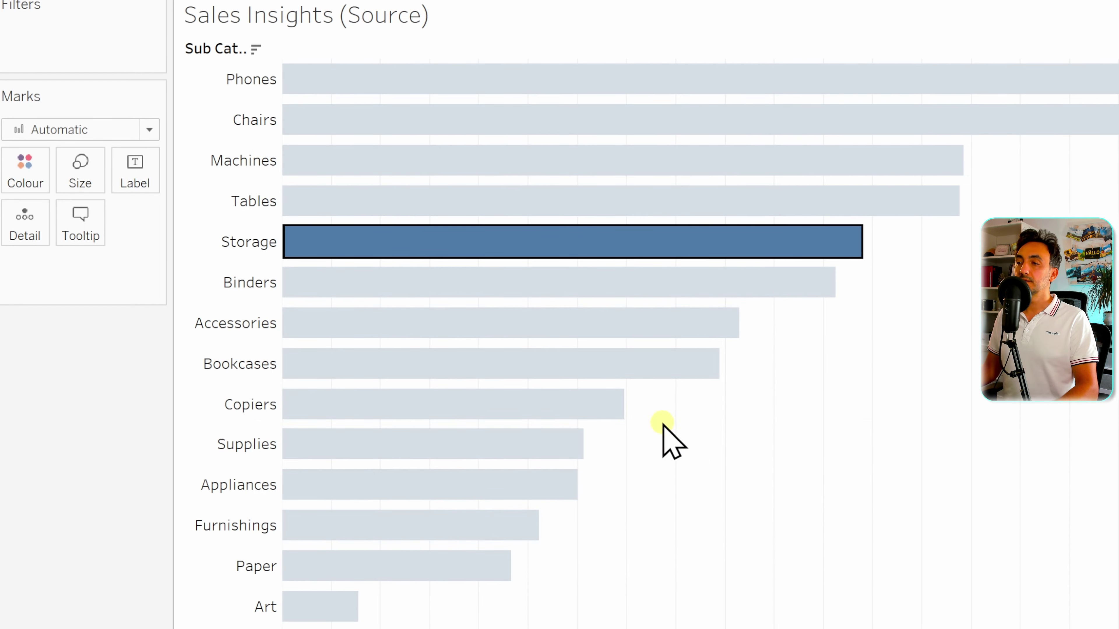
left_click(399, 197)
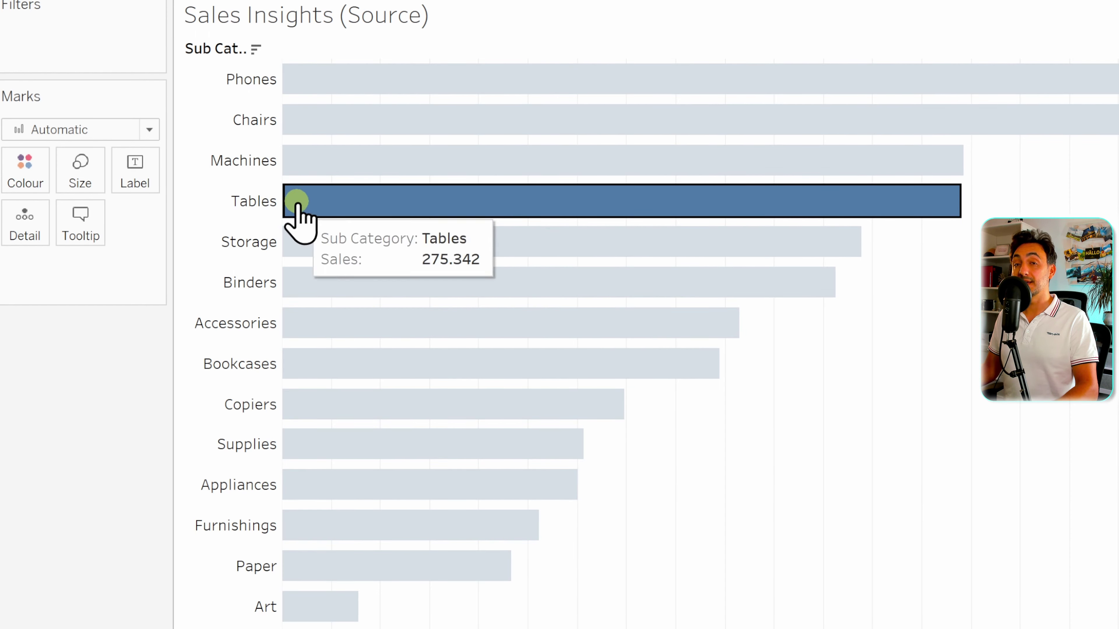
left_click(400, 205)
left_click(400, 204)
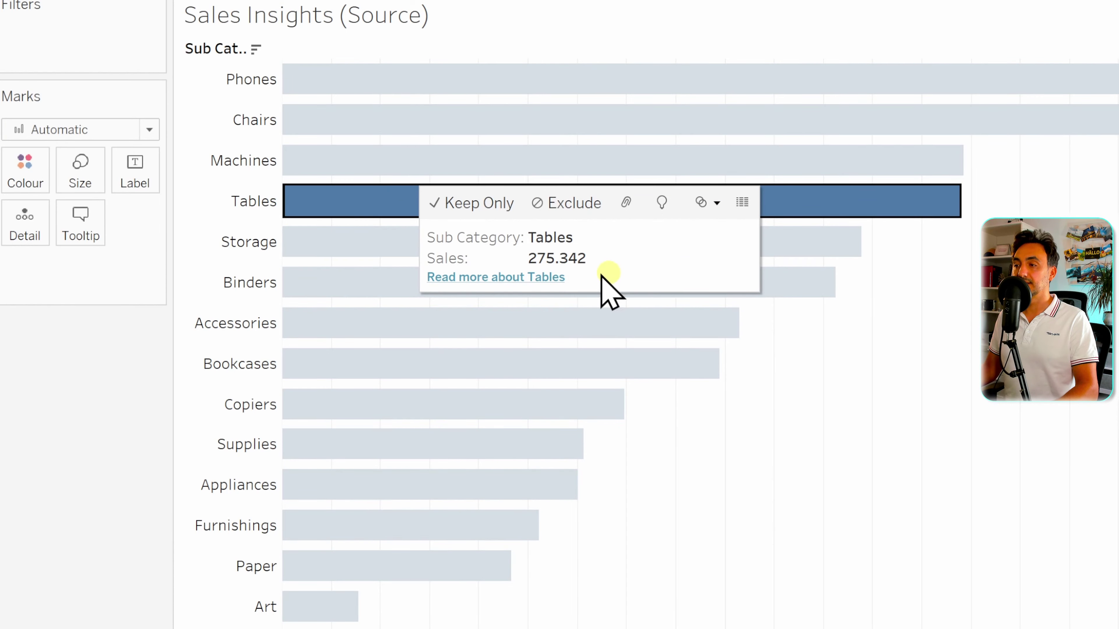
left_click(546, 274)
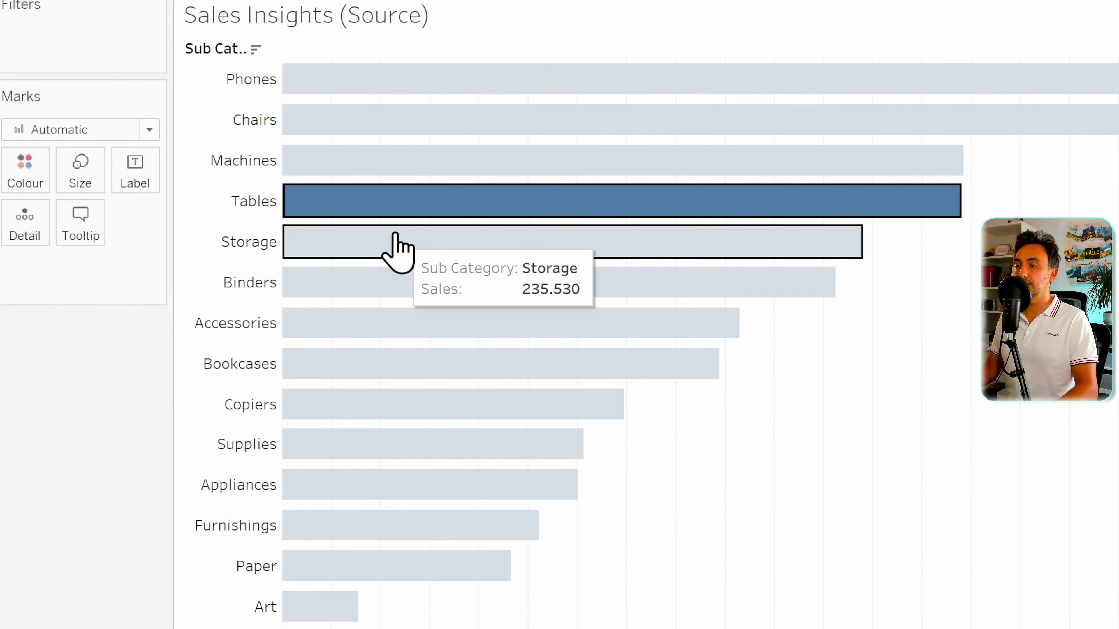
Follow the Storage bar's 'Read more about Storage' link to its Wikipedia article.
left_click(394, 241)
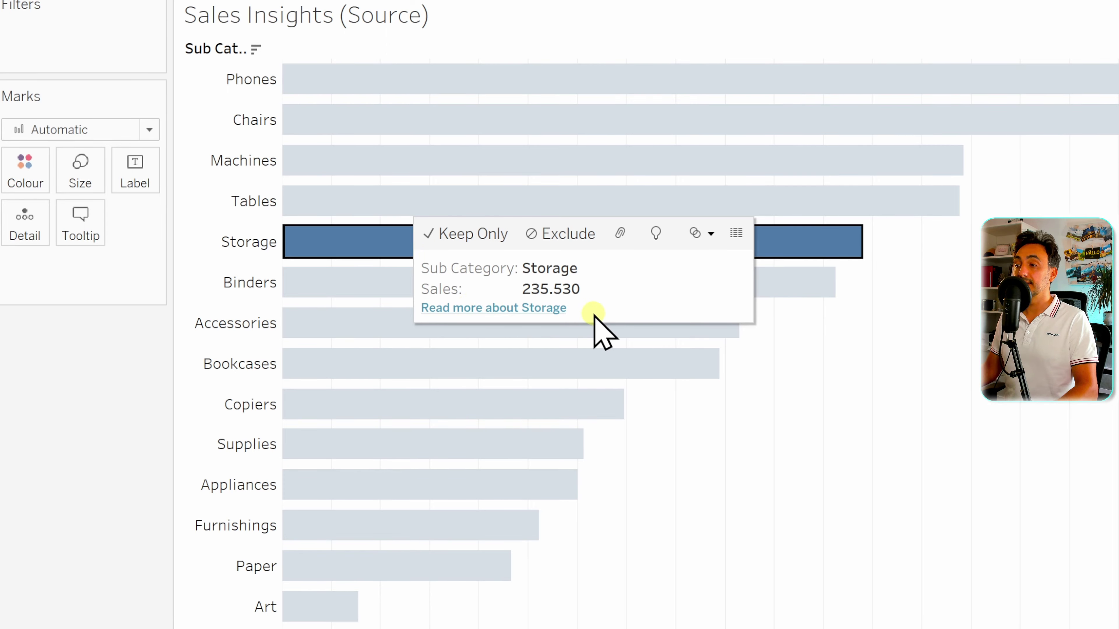
left_click(543, 308)
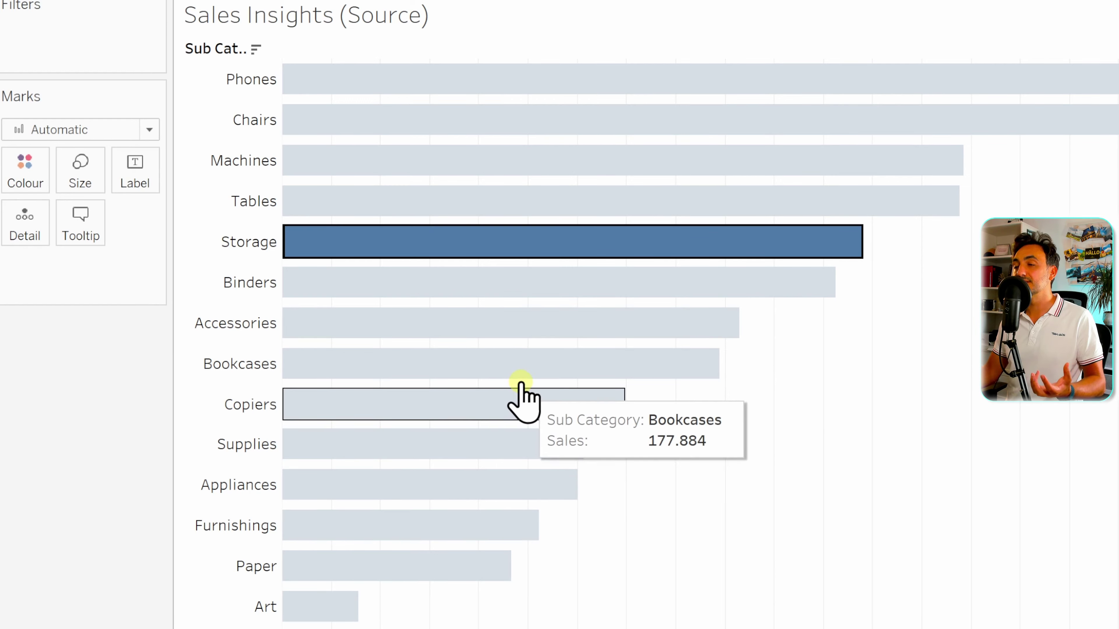
mouse_move(563, 254)
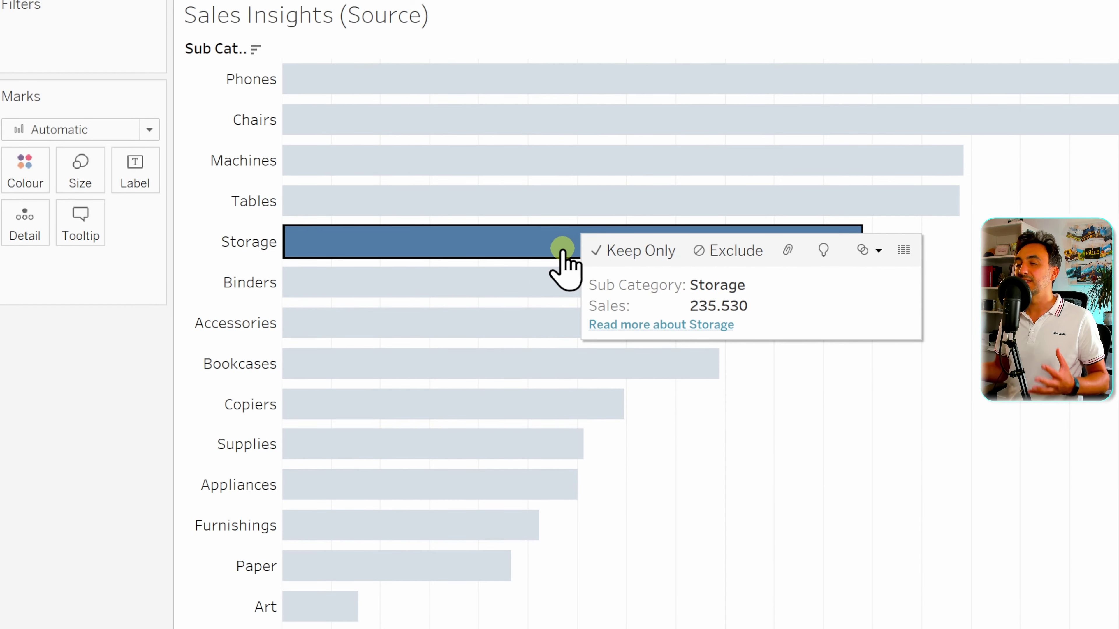